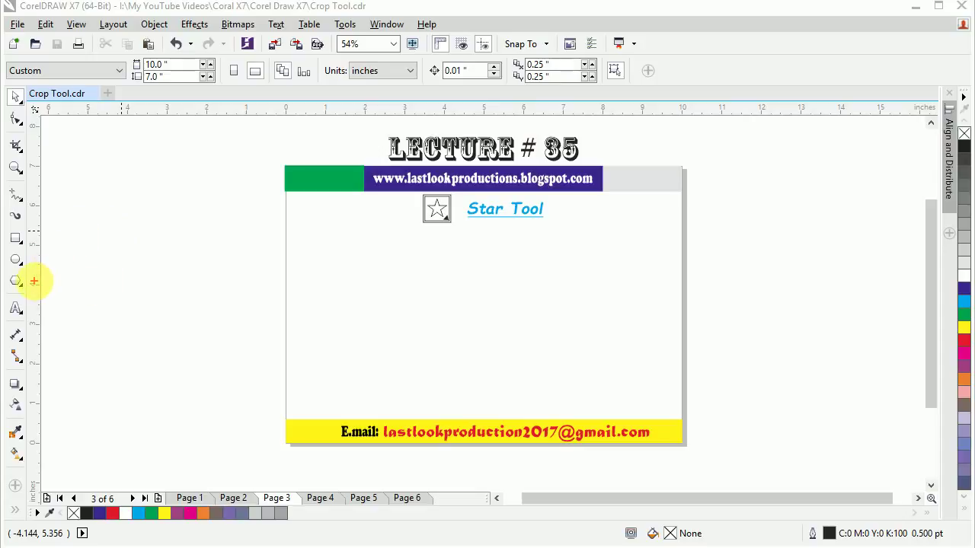
drag(42, 282, 155, 281)
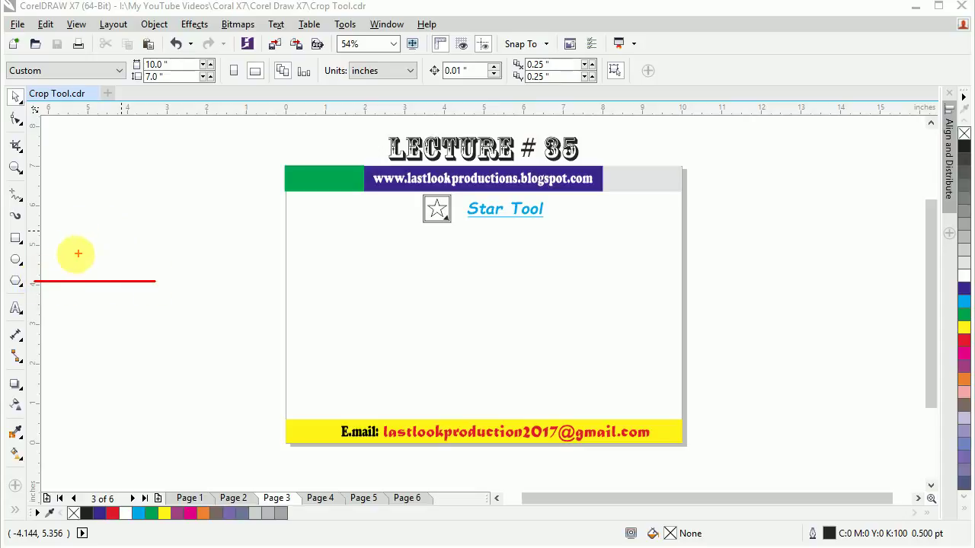
mouse_move(66, 259)
mouse_down()
mouse_move(32, 281)
mouse_move(55, 309)
mouse_up()
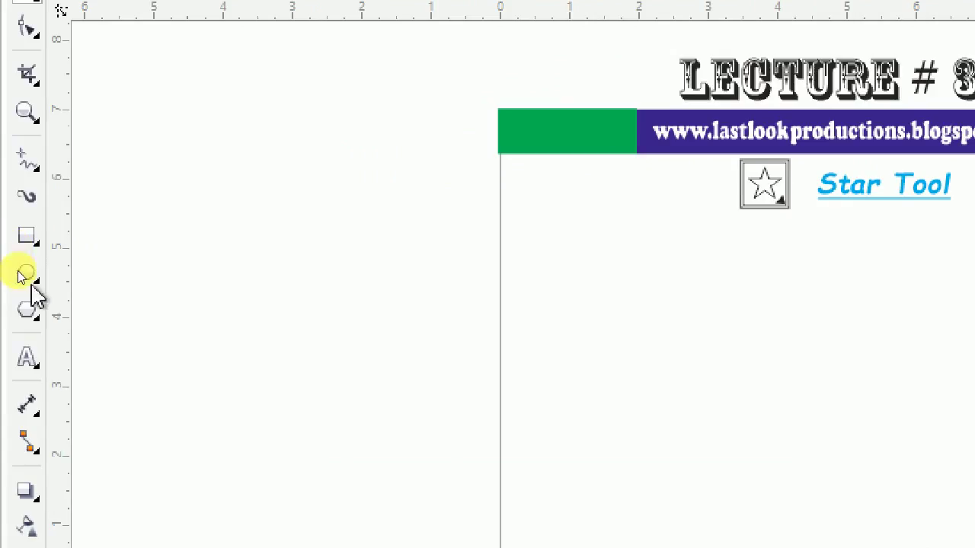
- Activate the Star tool from the polygon shape tools, ready for drawing on page 3
click(39, 320)
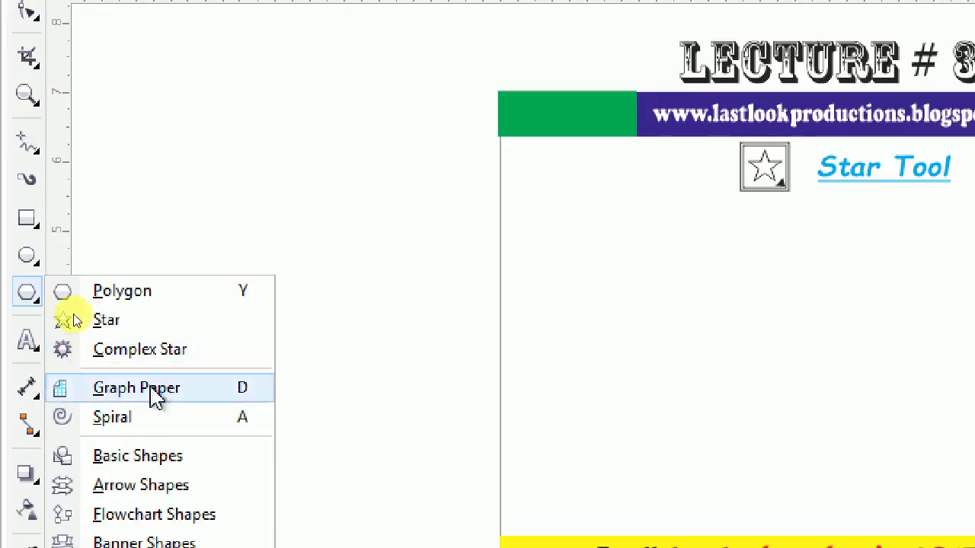
click(120, 322)
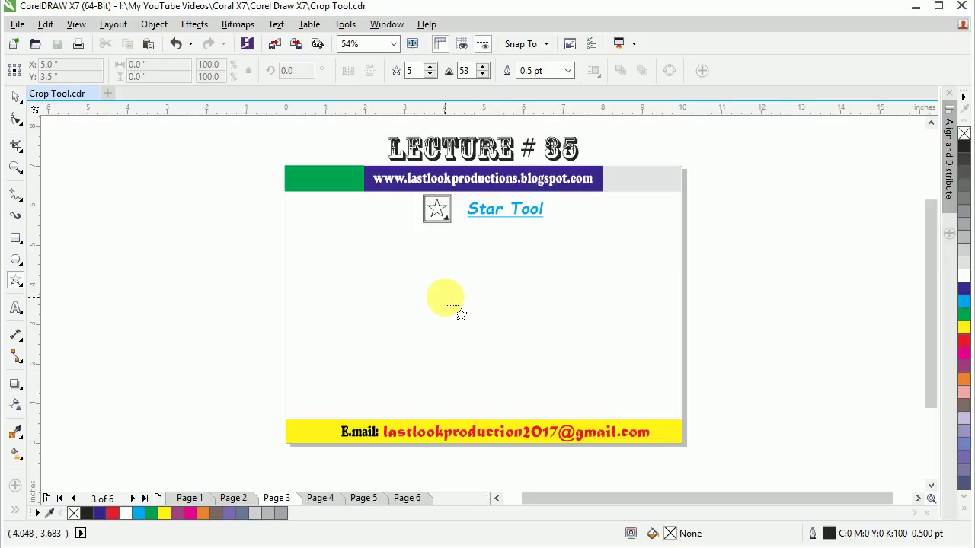
scroll(452, 306, up, 1)
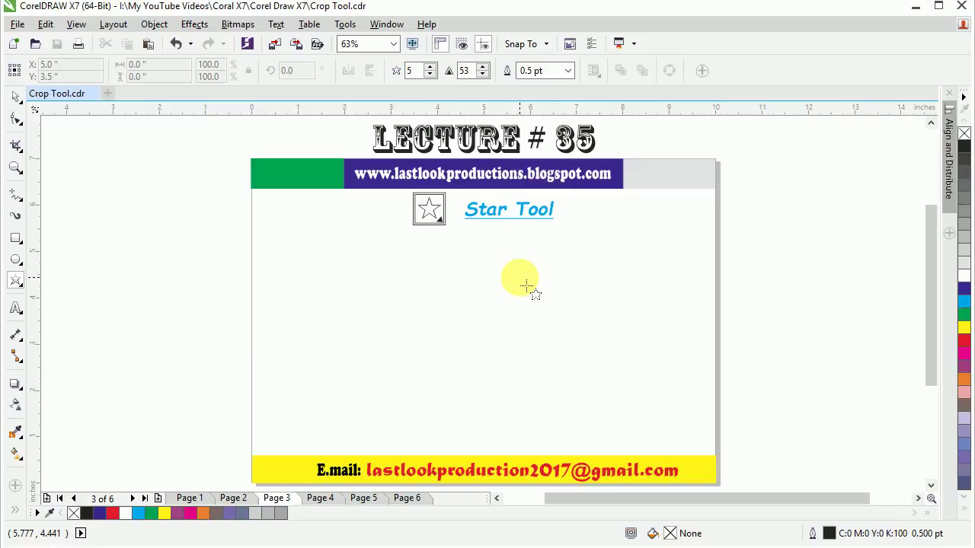
scroll(525, 285, down, 1)
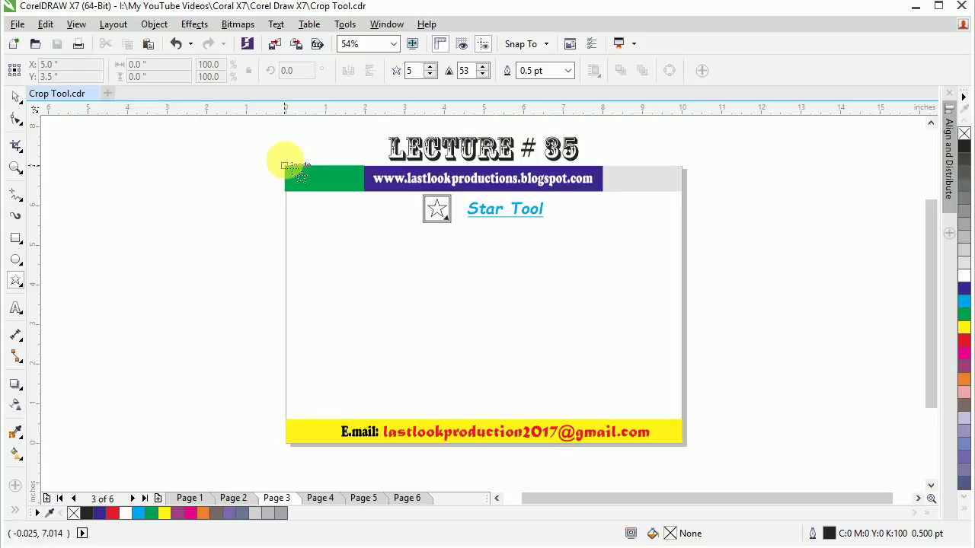
- Draw two trial stars on the page and delete each one after drawing it
drag(280, 165, 619, 363)
key(Delete)
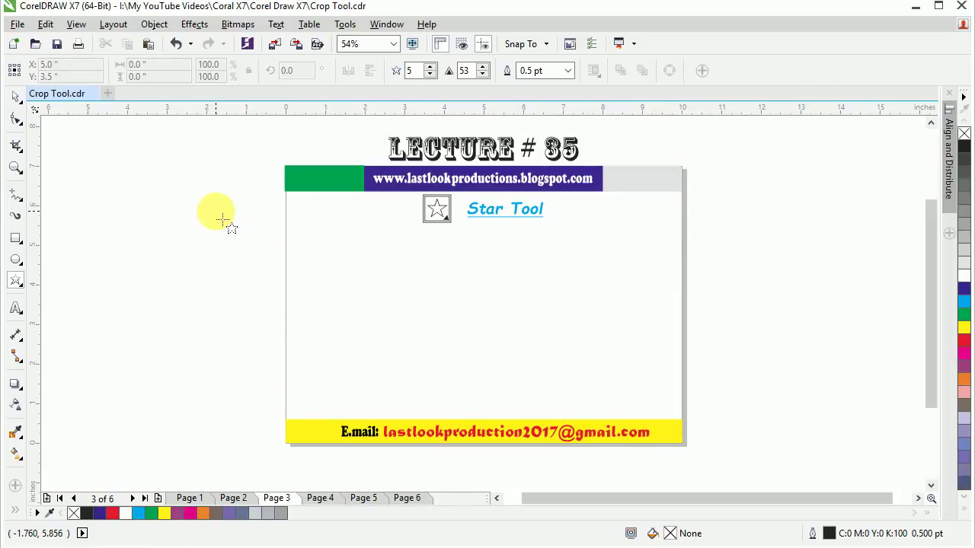
key(shift+F4)
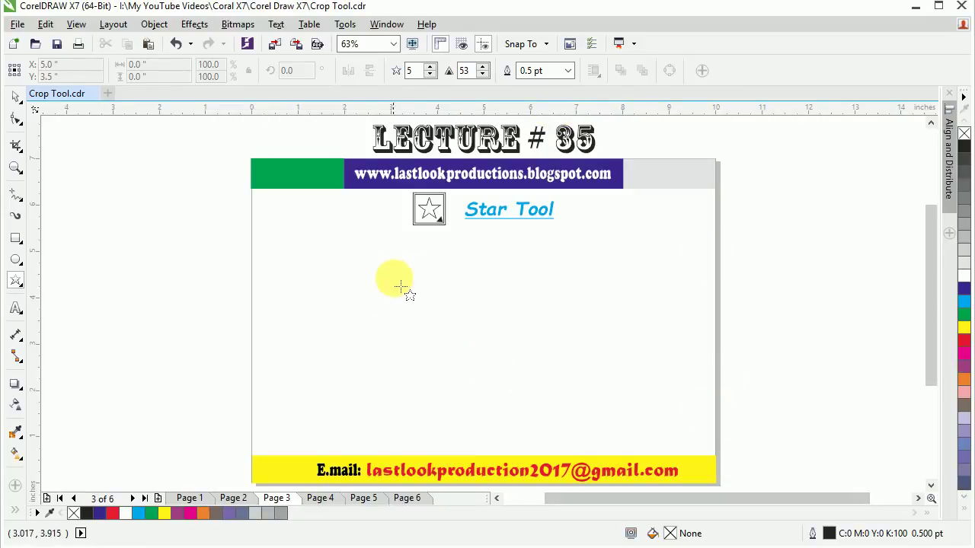
drag(412, 290, 533, 348)
key(Delete)
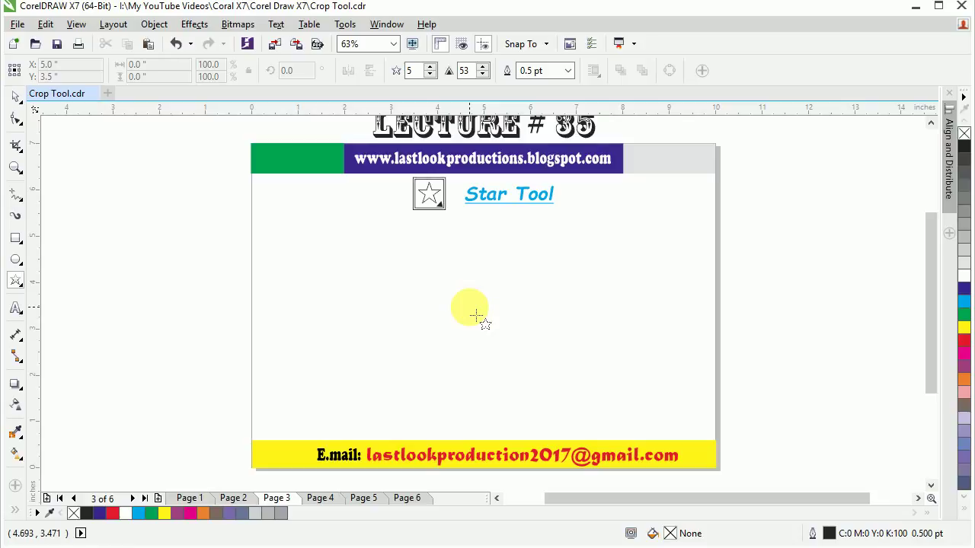
- Draw a five-pointed star from its centre in the middle of the page, about 3.44 inches wide and 3.27 inches high
drag(475, 315, 561, 355)
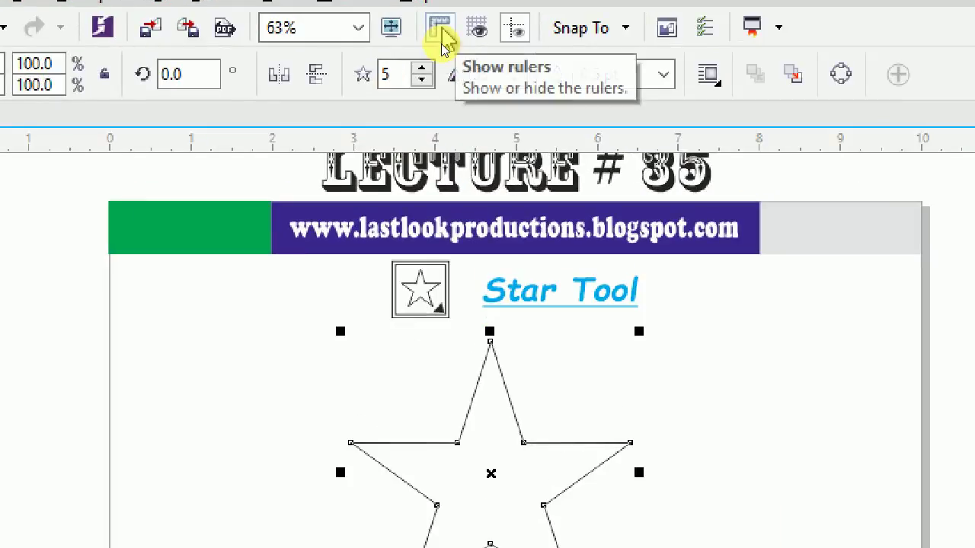
- Hide the rulers and restore them, and switch the document grid on and off again
click(440, 46)
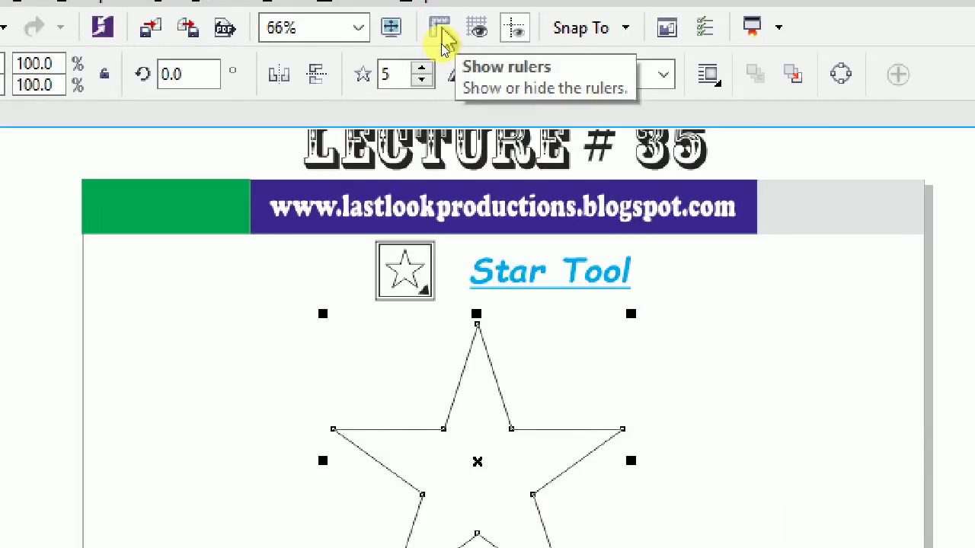
click(441, 45)
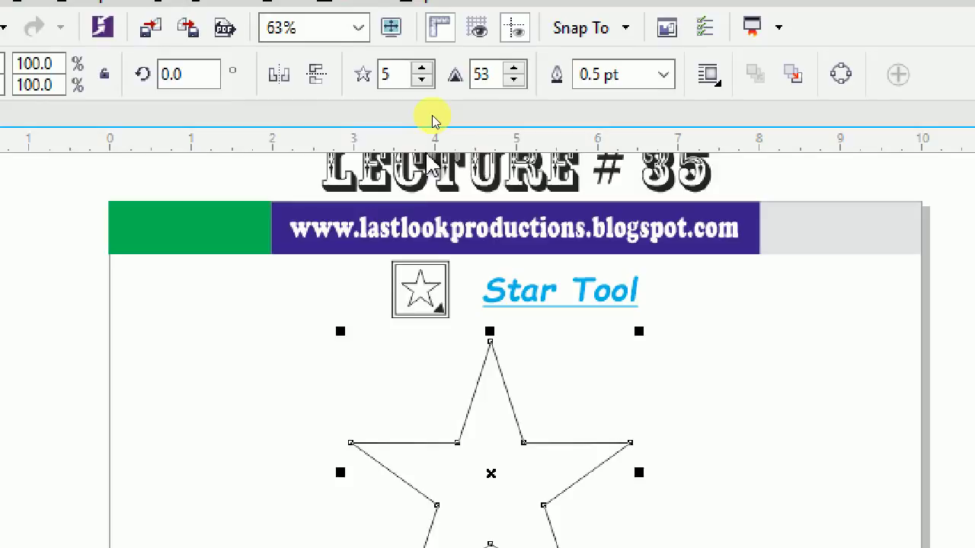
click(477, 31)
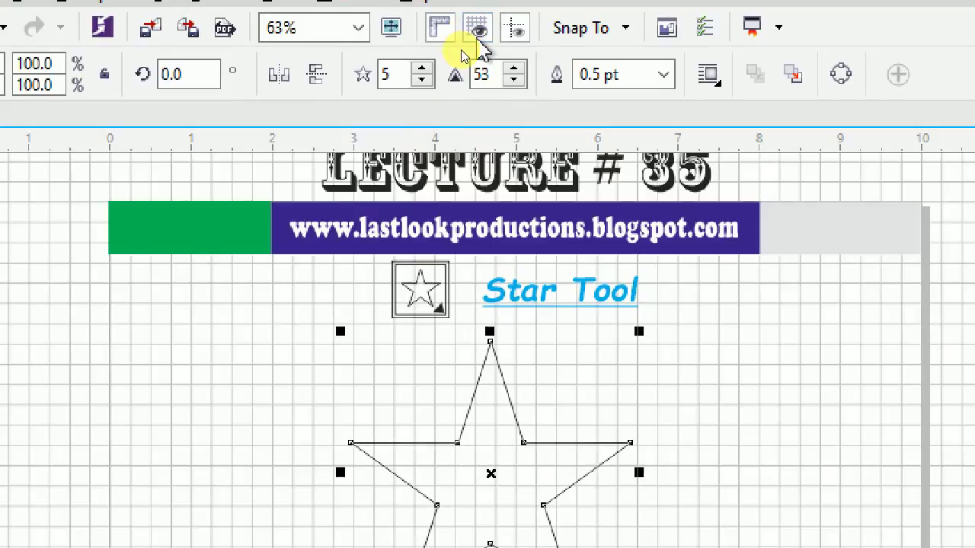
click(479, 32)
click(480, 34)
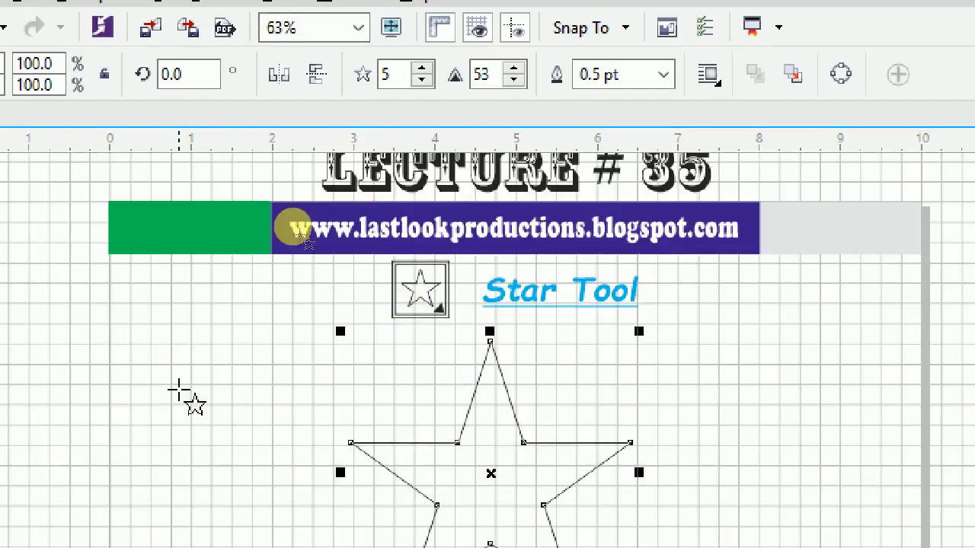
click(477, 29)
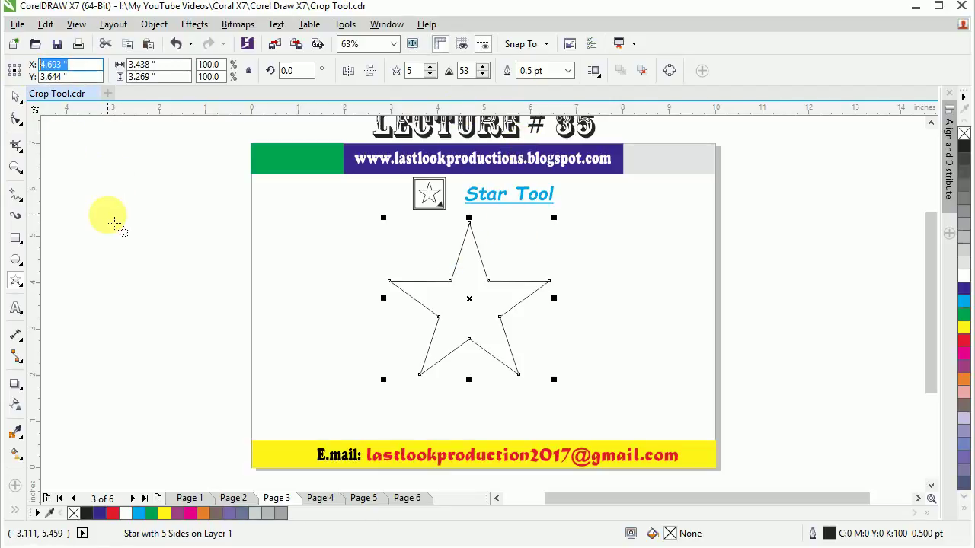
- Move the star's centre to X 8 inches and Y 9 inches
text(8)
key(Return)
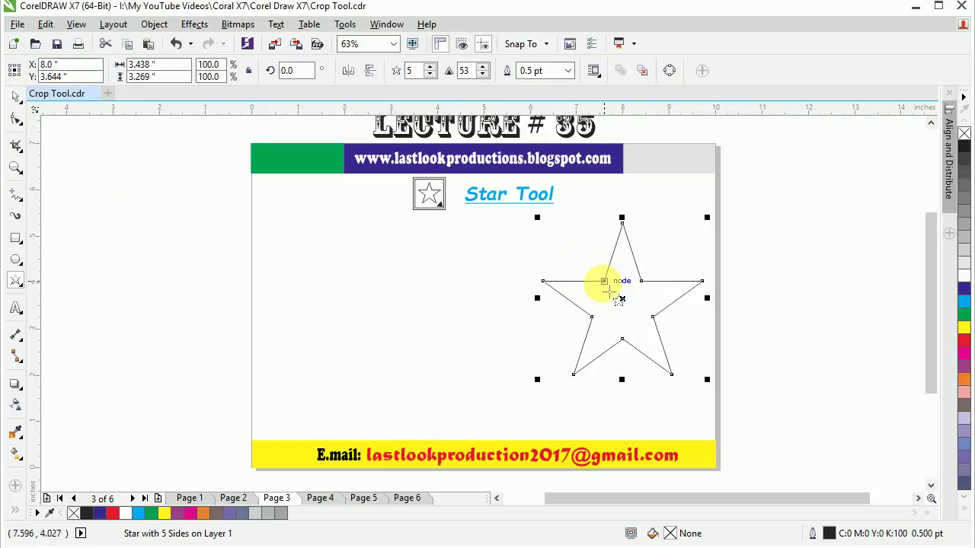
click(73, 76)
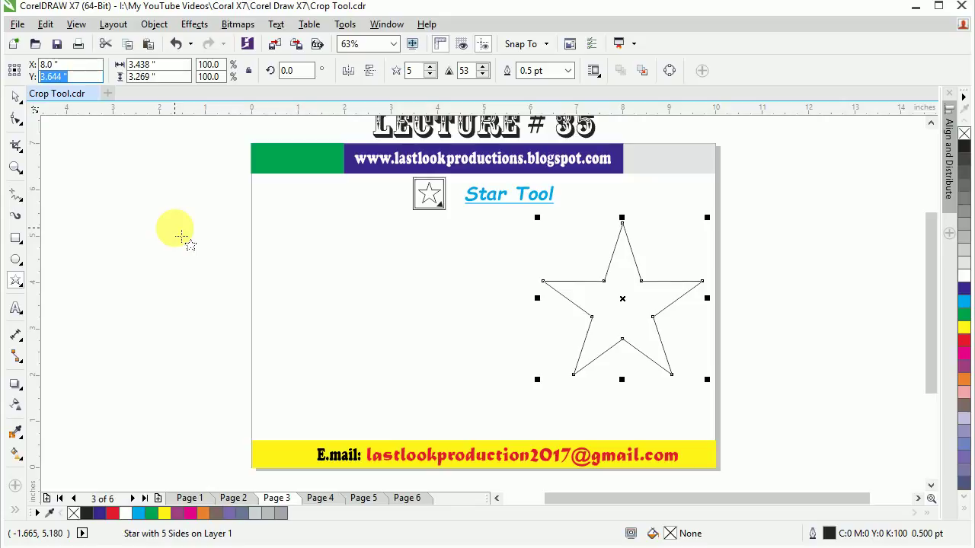
text(9)
key(Return)
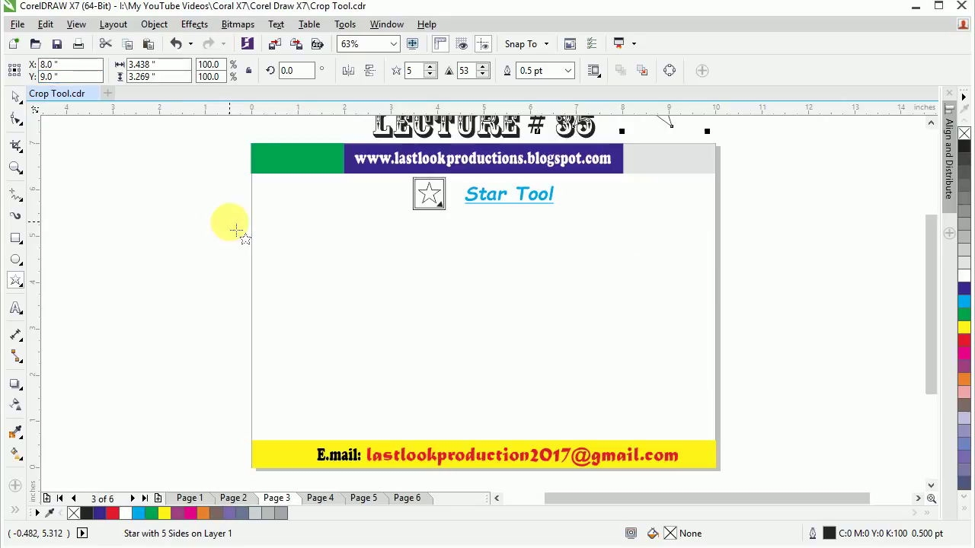
- Set the star's vertical position to Y 5 inches
double_click(47, 77)
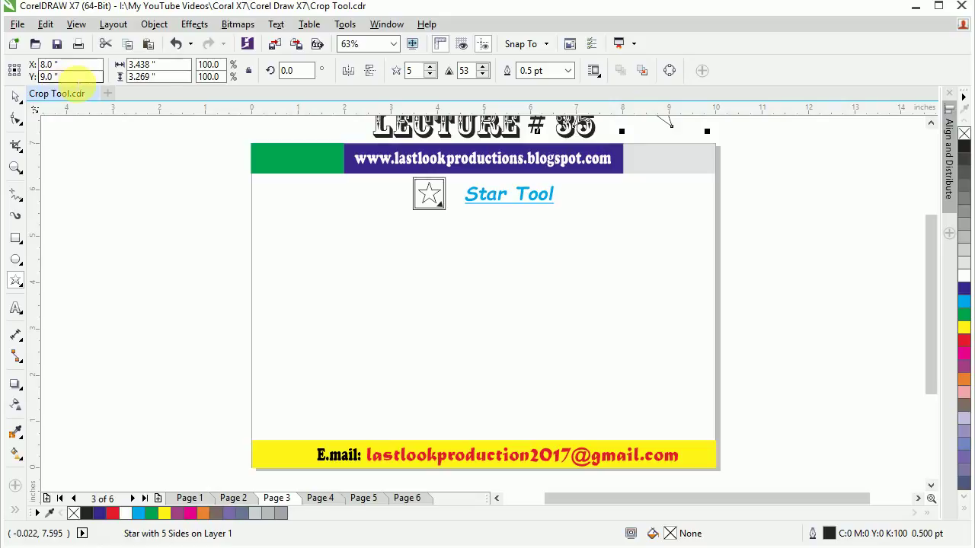
text(5)
key(Return)
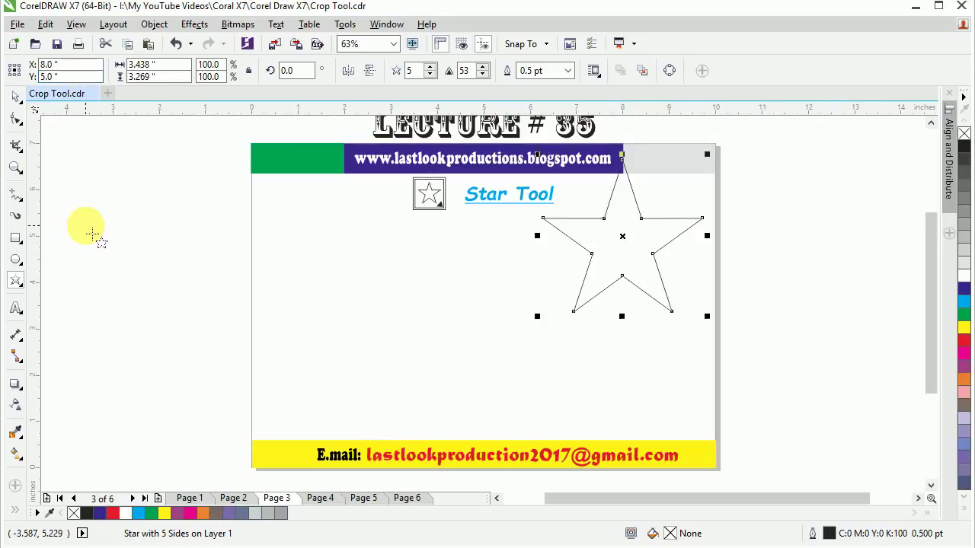
- Reposition the star's centre to X 4 inches and Y 3 inches
double_click(47, 76)
text(3)
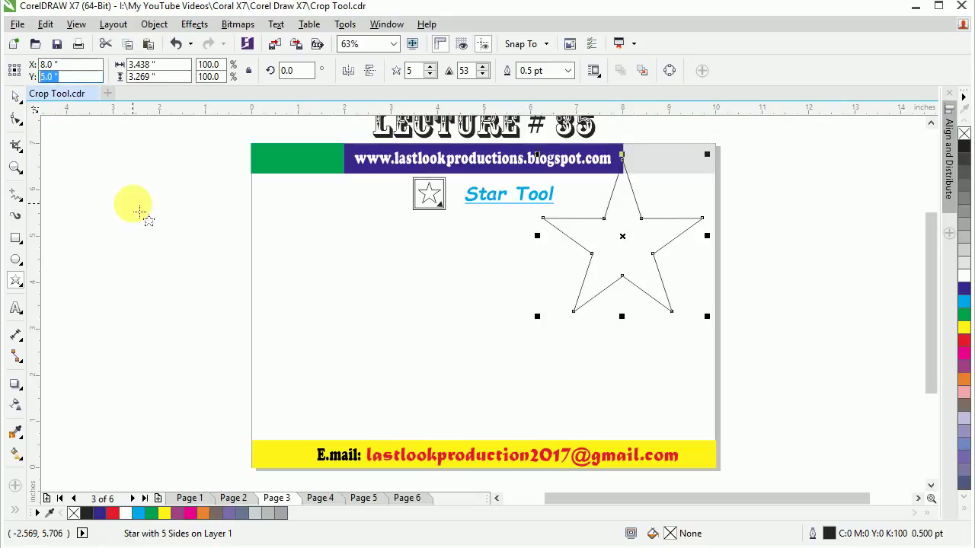
key(Return)
double_click(47, 64)
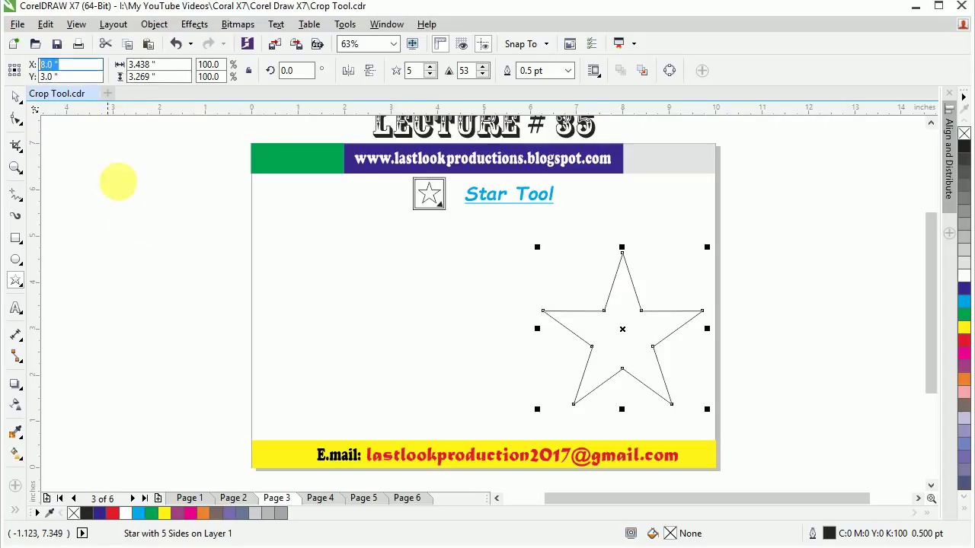
text(4)
key(Return)
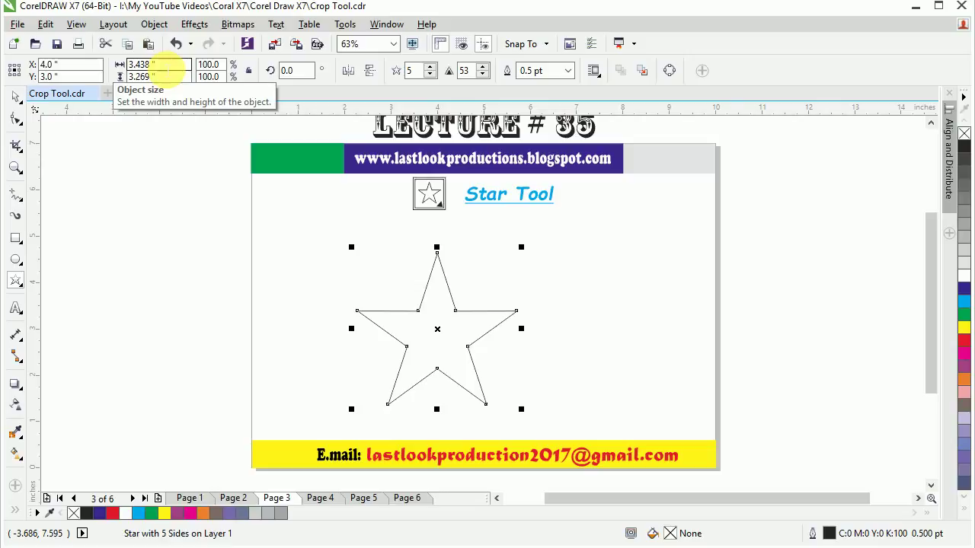
- Resize the star to 5 inches wide and 2 inches high, and undo both size changes
double_click(137, 64)
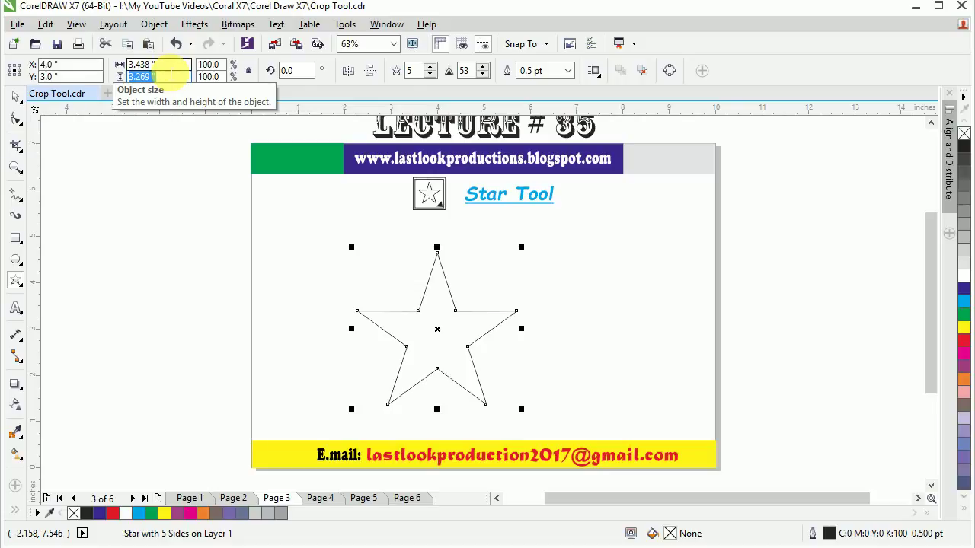
click(177, 65)
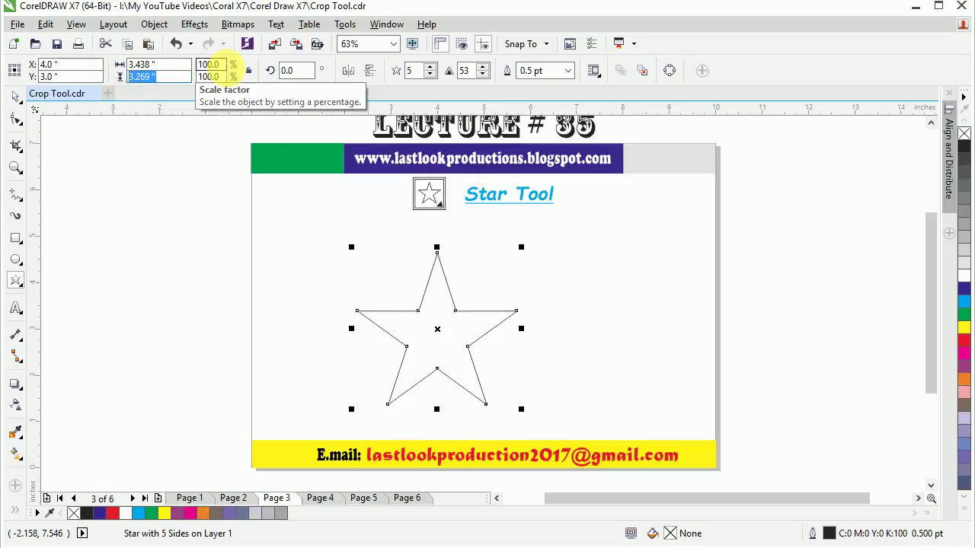
click(217, 65)
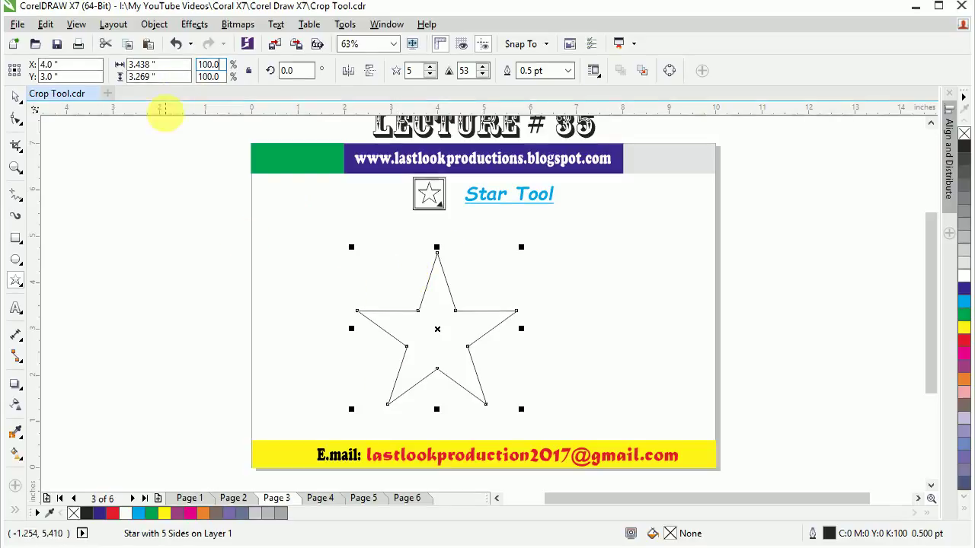
double_click(169, 67)
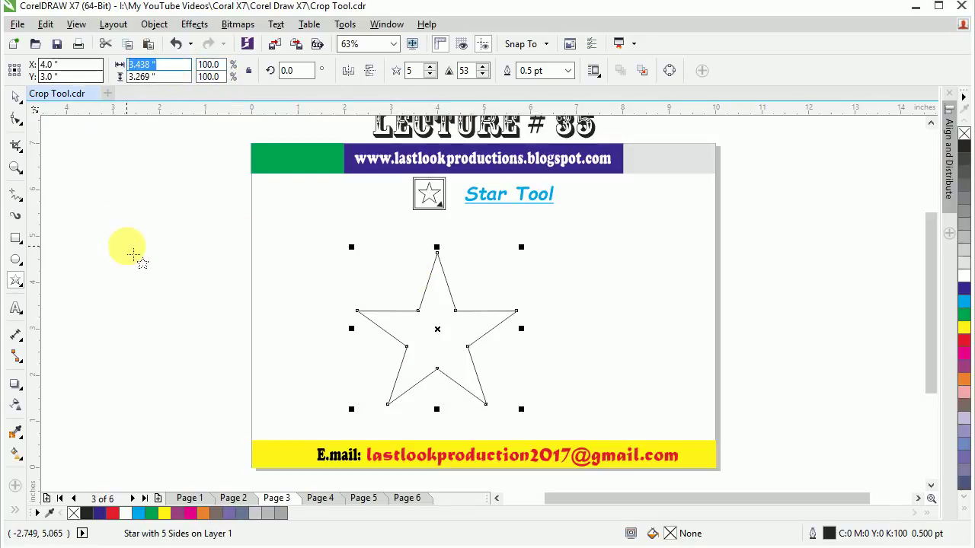
text(5)
key(Return)
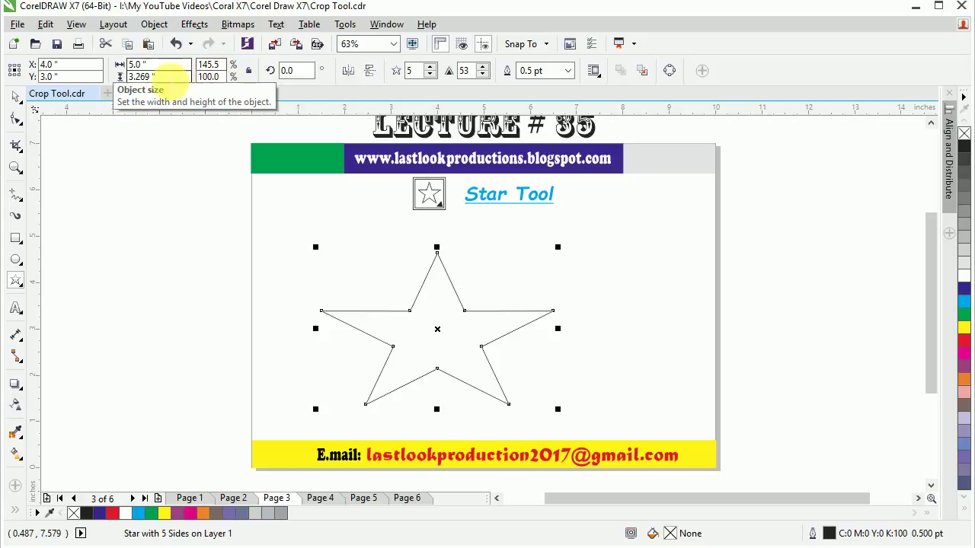
double_click(175, 77)
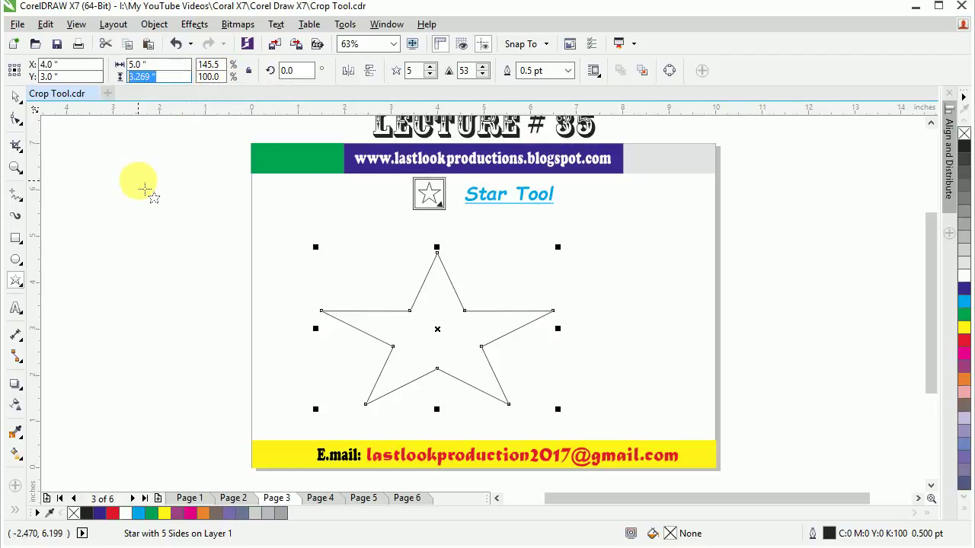
text(2)
key(Return)
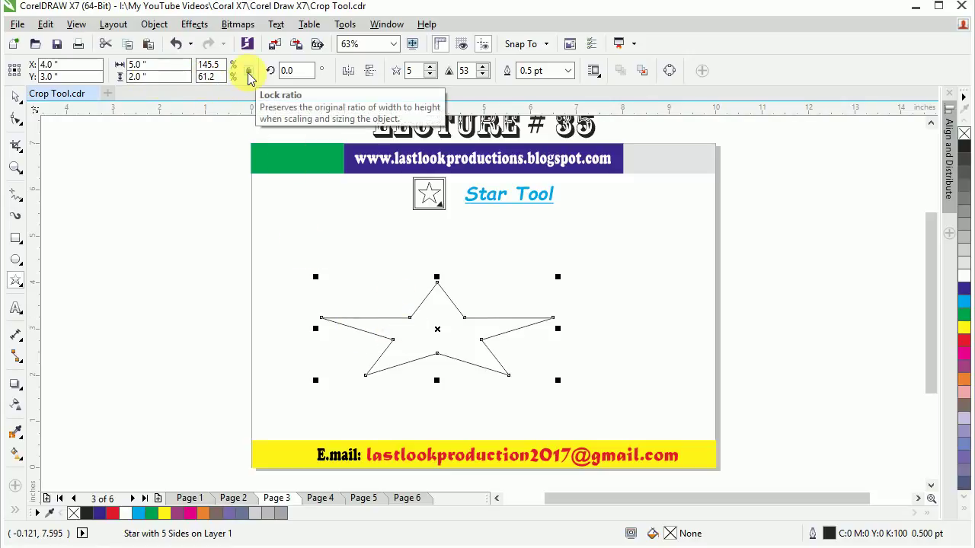
key(ctrl+z)
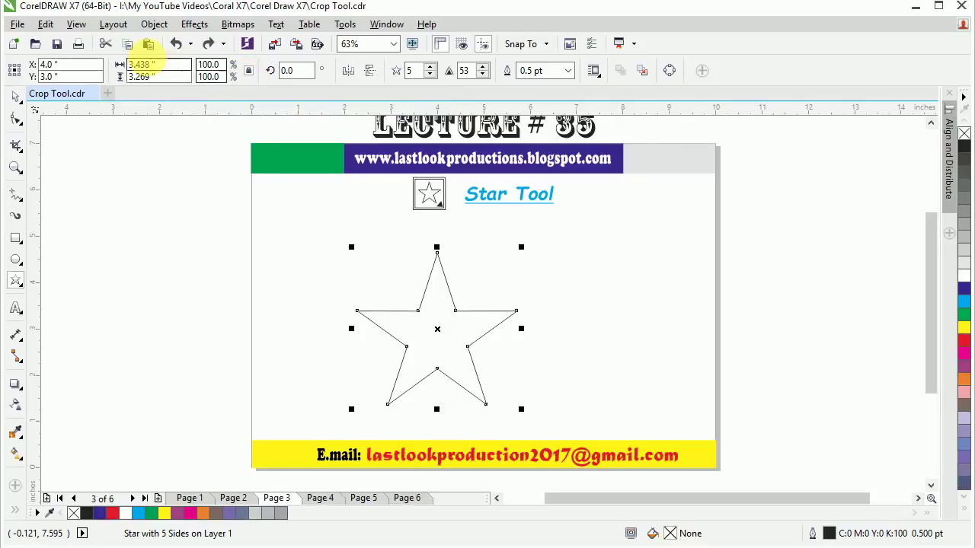
- Set the star's width to 5 inches with the width-to-height ratio locked, and undo the resize
click(137, 65)
text(5)
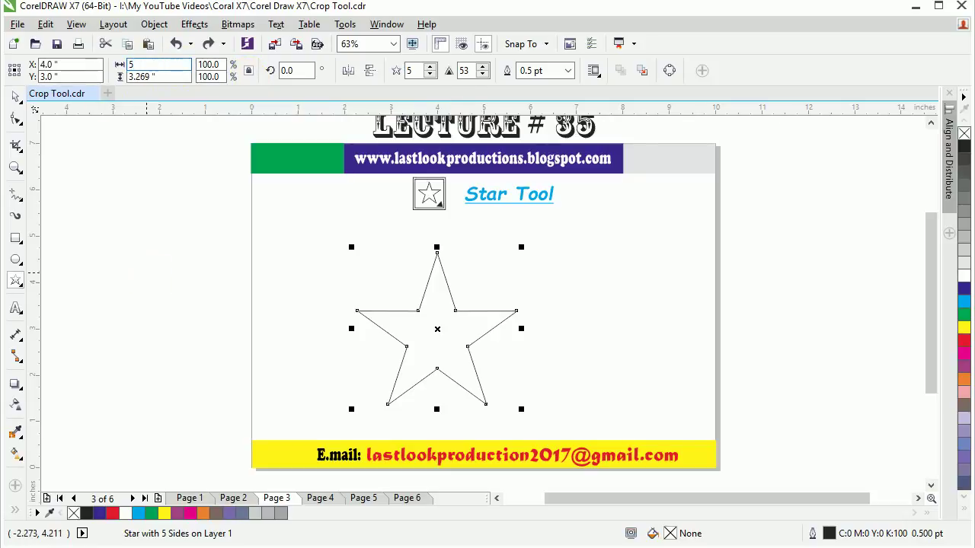
key(Return)
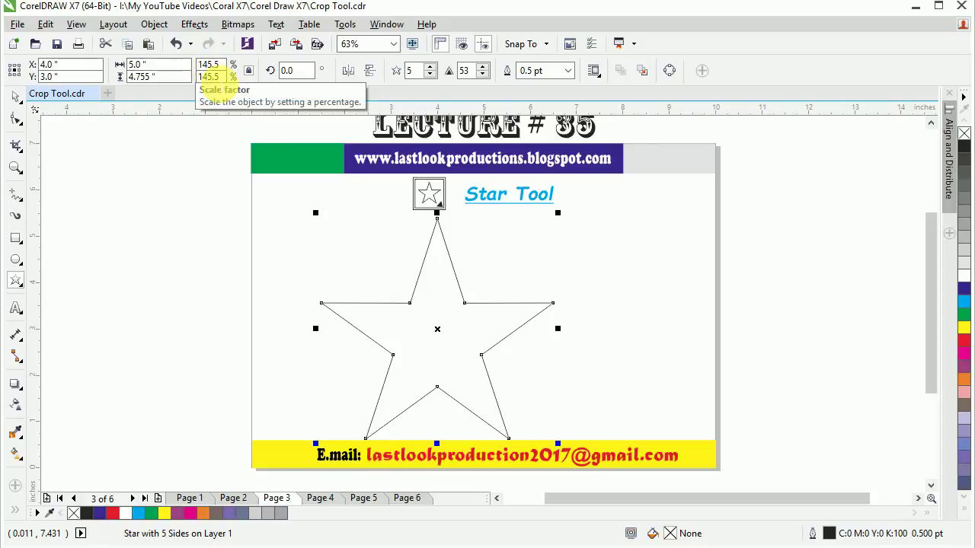
key(ctrl+z)
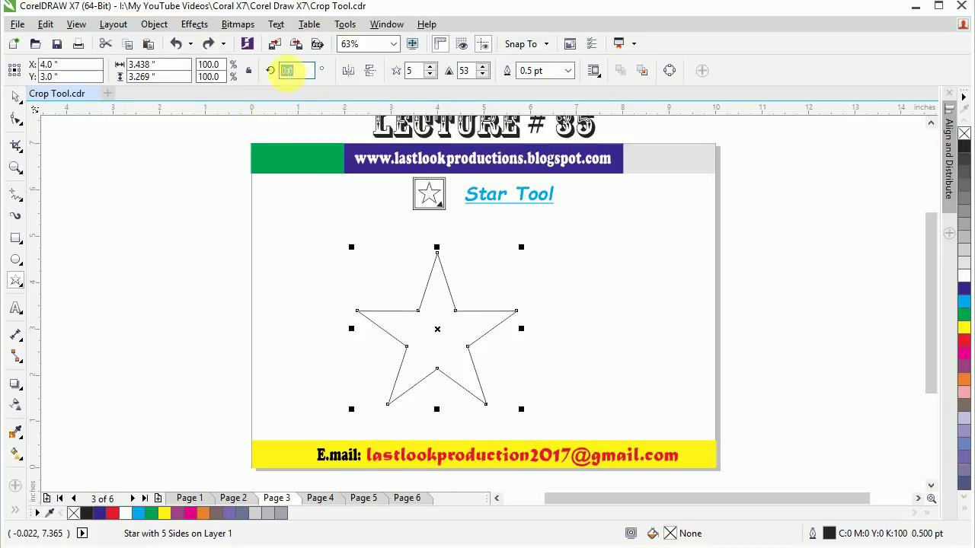
- Set the star's rotation angle to 45 degrees, and reset it to 0 degrees
double_click(297, 71)
text(456)
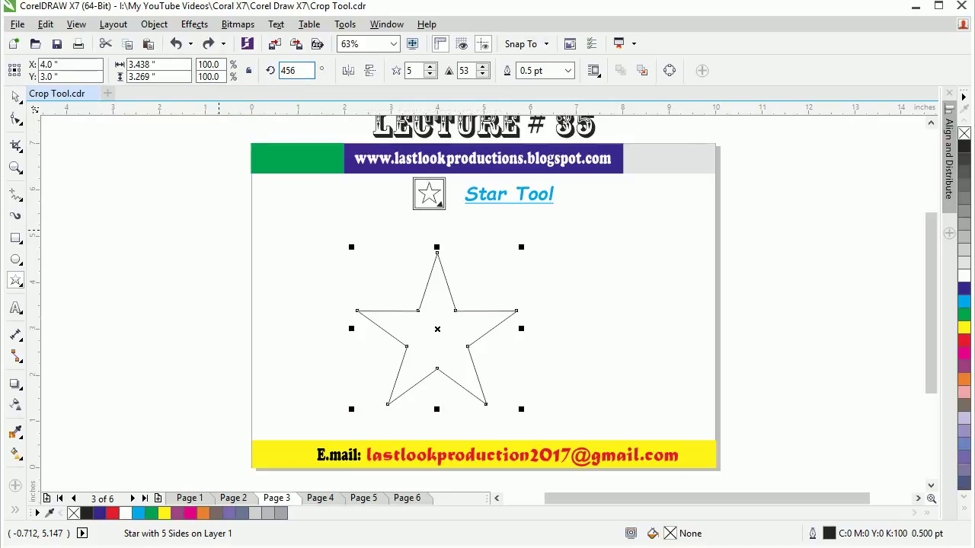
key(Return)
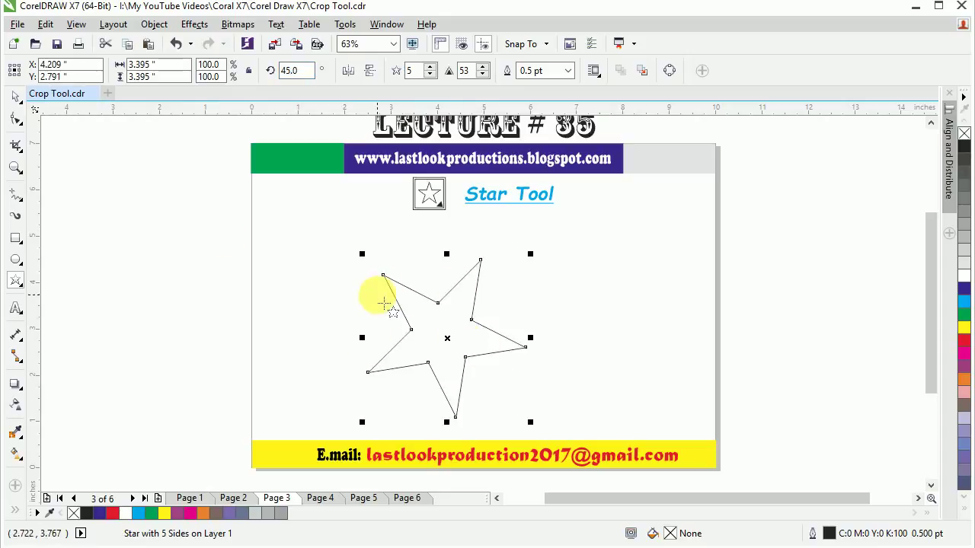
text(0)
key(Return)
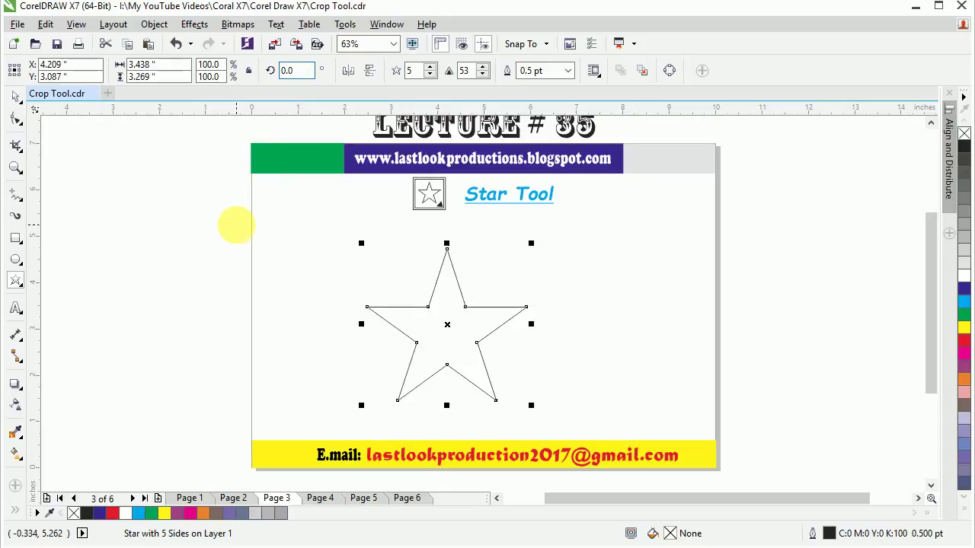
- Squash the star from below to a height of about 1.8 inches, and mirror it horizontally
drag(447, 405, 458, 348)
click(357, 71)
click(357, 71)
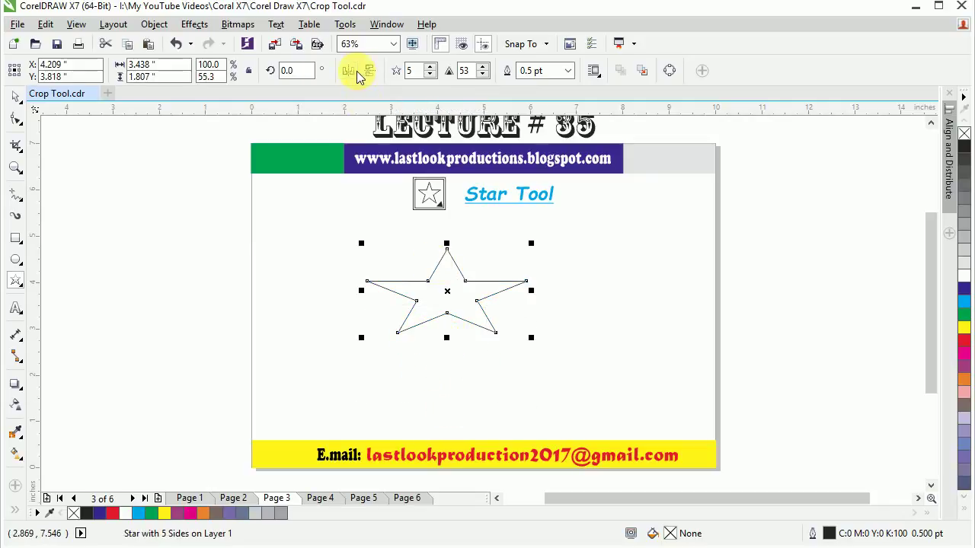
- Place a copy of the star to its right, centred about X 7.47 and Y 3.93 inches, and fill it dark blue
drag(447, 291, 612, 298)
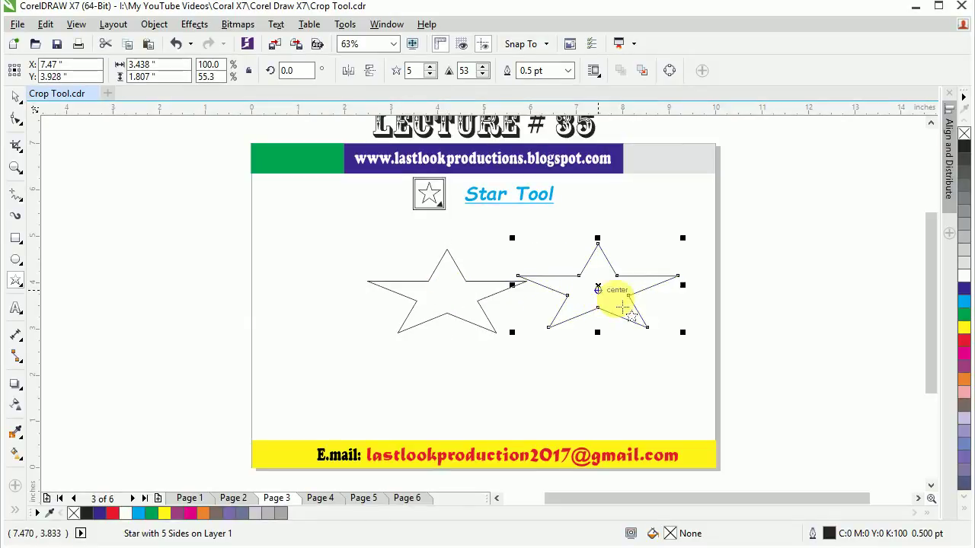
click(964, 293)
- Mirror the dark blue star horizontally and flip it vertically several times
click(351, 73)
click(368, 73)
click(368, 72)
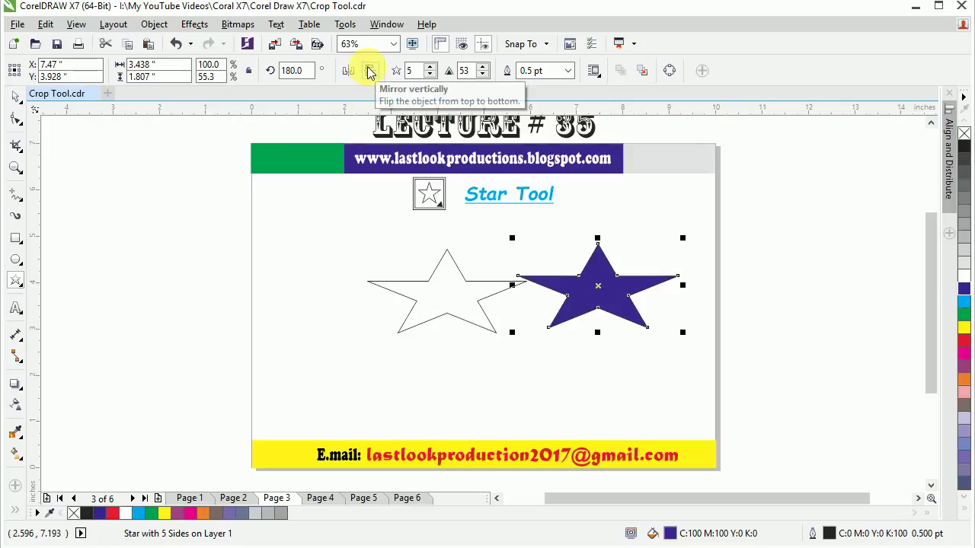
click(369, 71)
double_click(369, 71)
click(369, 70)
click(370, 71)
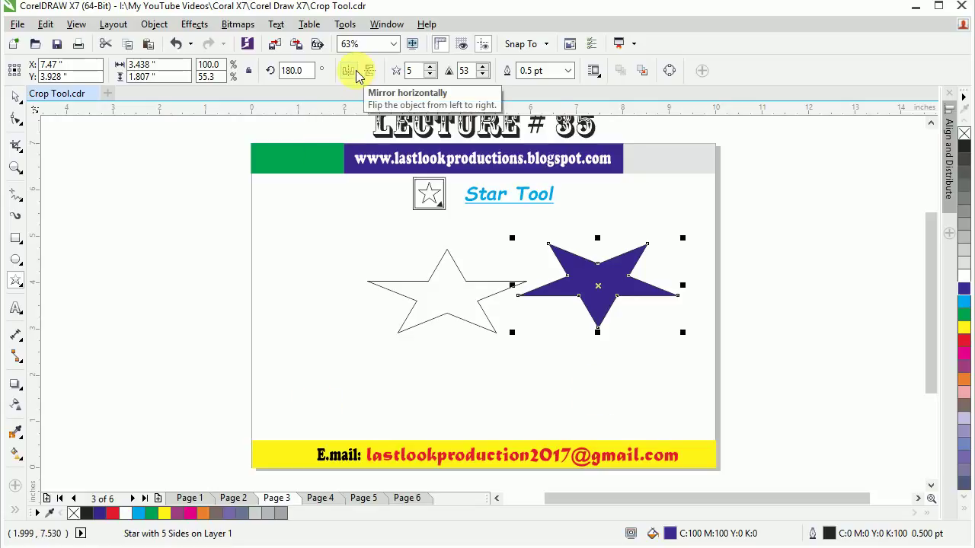
- Delete the dark blue star, and step back through the edit history to the single full-height star at 0 degrees
key(Delete)
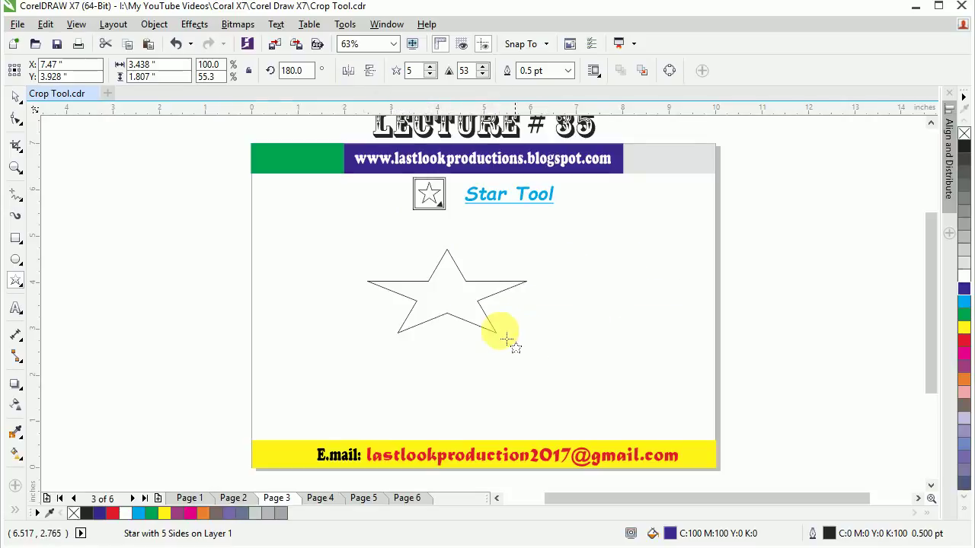
key(ctrl+z)
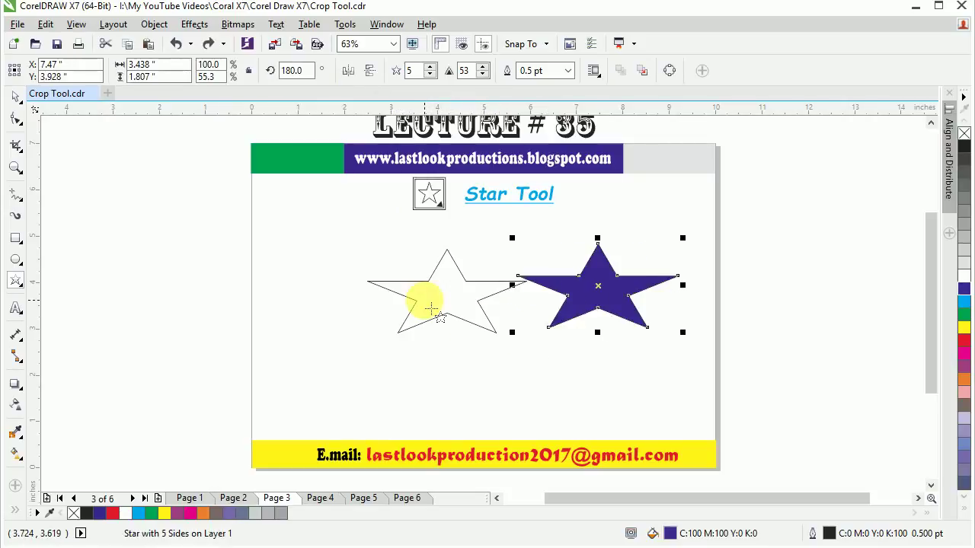
key(ctrl+z)
key(ctrl+z)
key(ctrl+z)
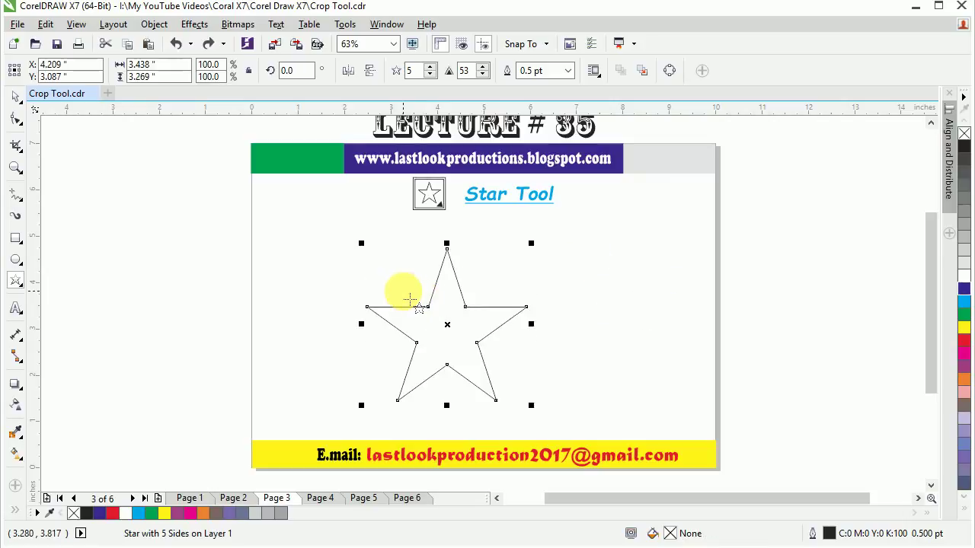
key(ctrl+z)
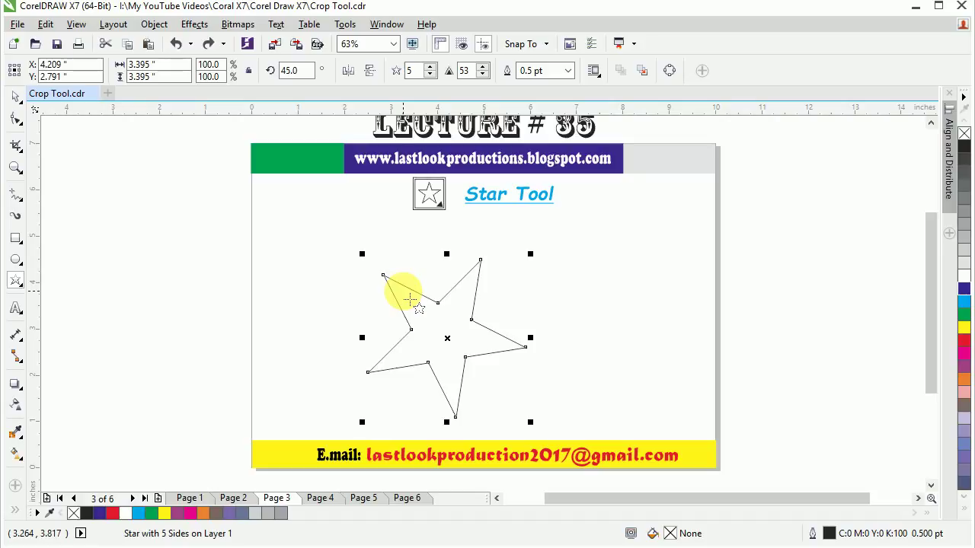
click(210, 43)
- Increase the star's number of points to 31
double_click(411, 70)
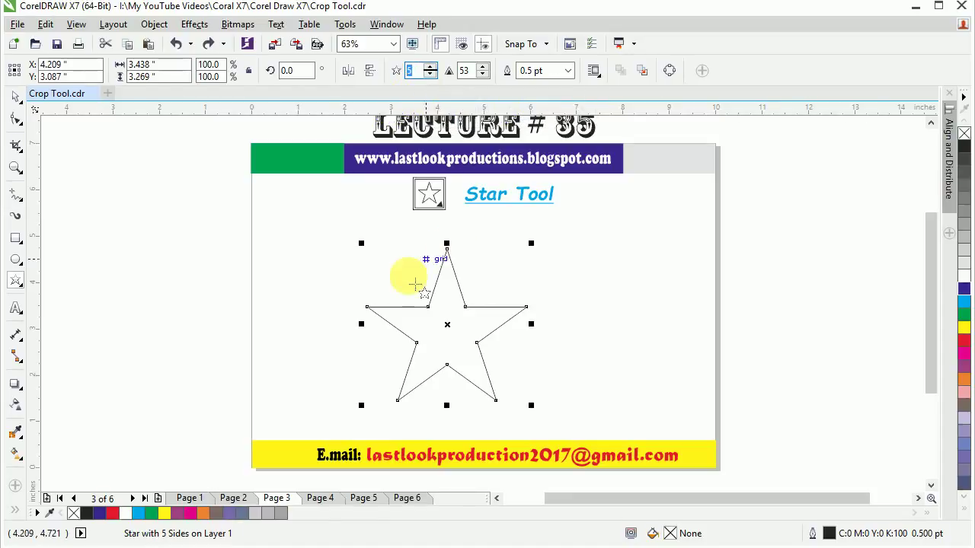
click(431, 68)
click(431, 68)
click(431, 68)
click(431, 68)
click(431, 68)
click(431, 68)
click(431, 68)
click(431, 68)
click(431, 68)
click(431, 68)
click(431, 67)
click(431, 68)
click(431, 67)
click(431, 67)
click(431, 68)
click(431, 68)
click(431, 68)
click(431, 68)
click(431, 68)
click(431, 68)
click(431, 67)
click(431, 68)
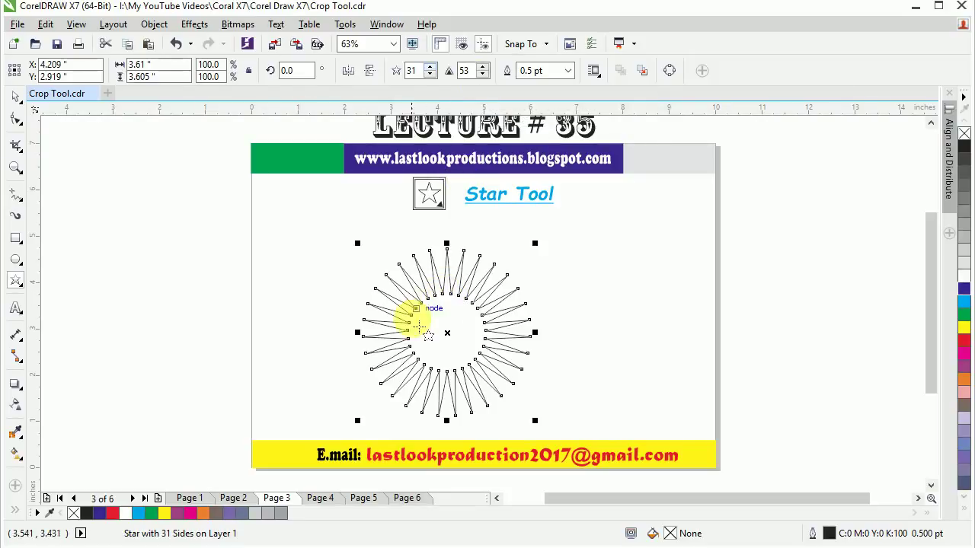
- Reduce the sharpness of the 31-point star to 24
click(482, 67)
click(483, 67)
click(482, 67)
click(484, 74)
click(484, 75)
click(484, 74)
click(484, 74)
click(485, 74)
click(484, 75)
click(484, 75)
click(484, 74)
click(484, 74)
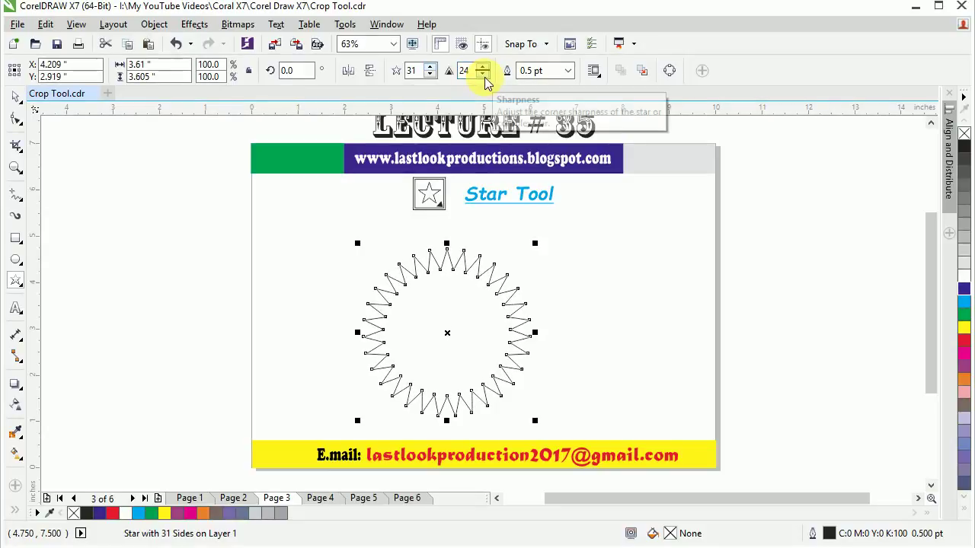
- Set the star's outline width to 4 pt, trying 3 pt first
click(16, 97)
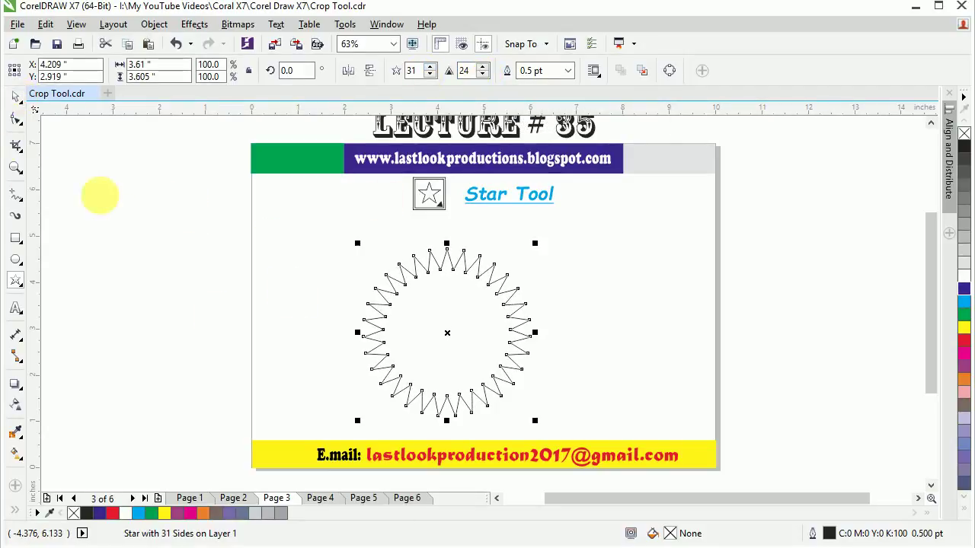
click(425, 321)
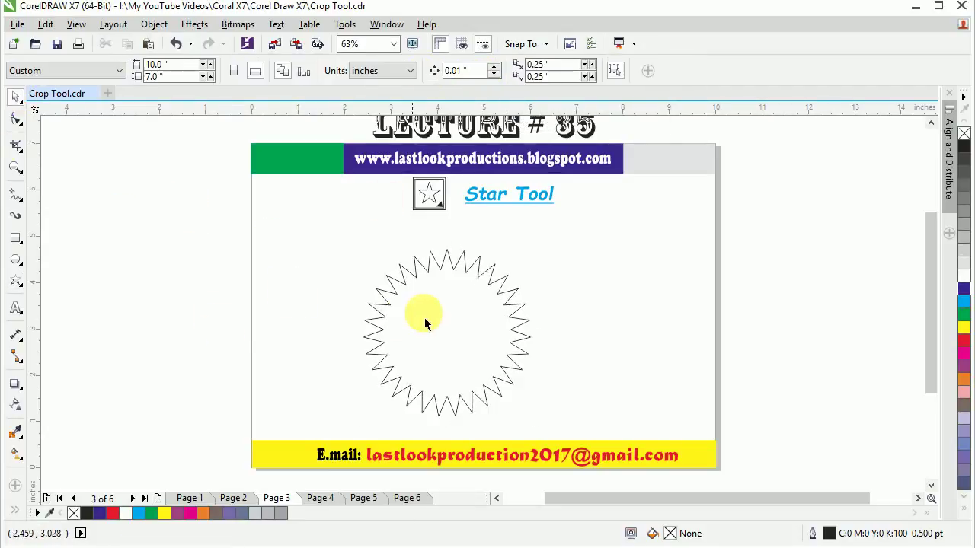
click(418, 269)
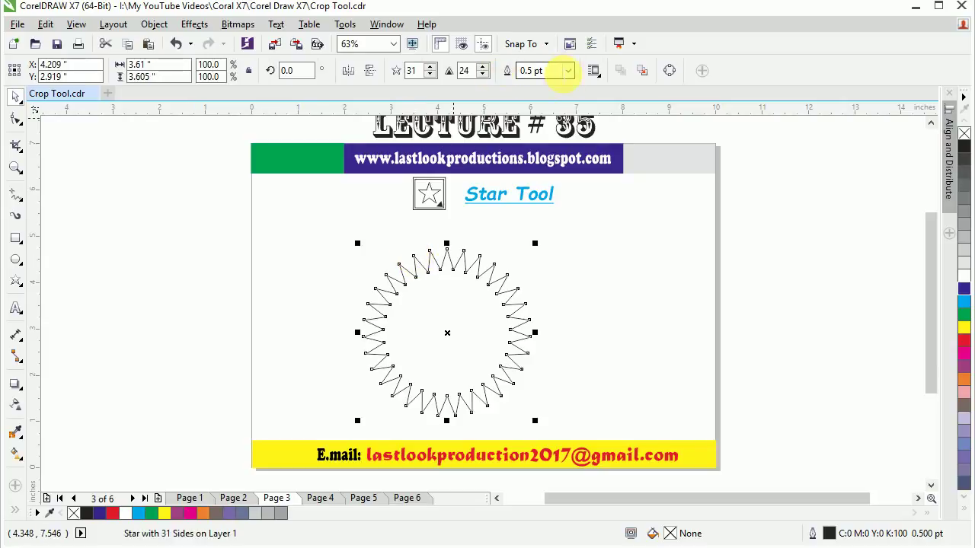
click(569, 71)
click(556, 161)
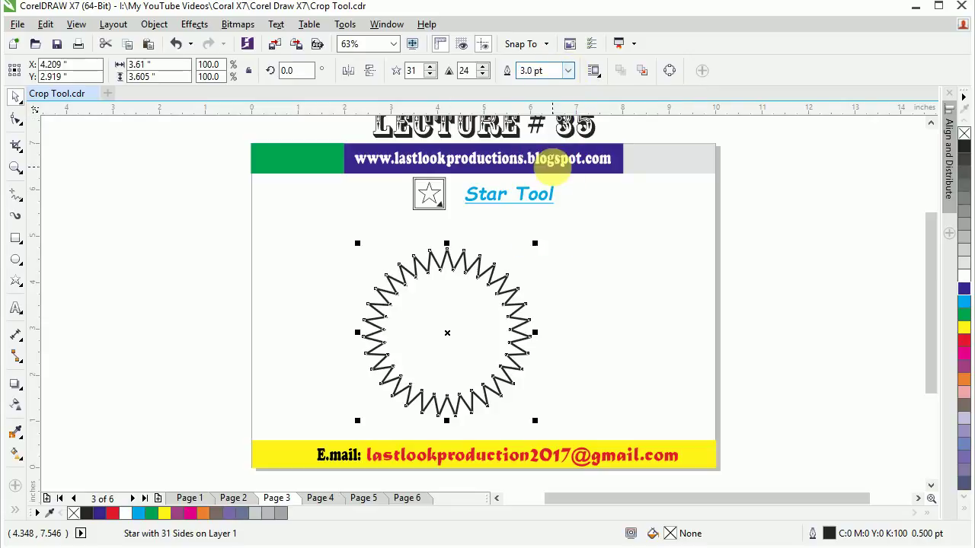
click(568, 71)
click(565, 188)
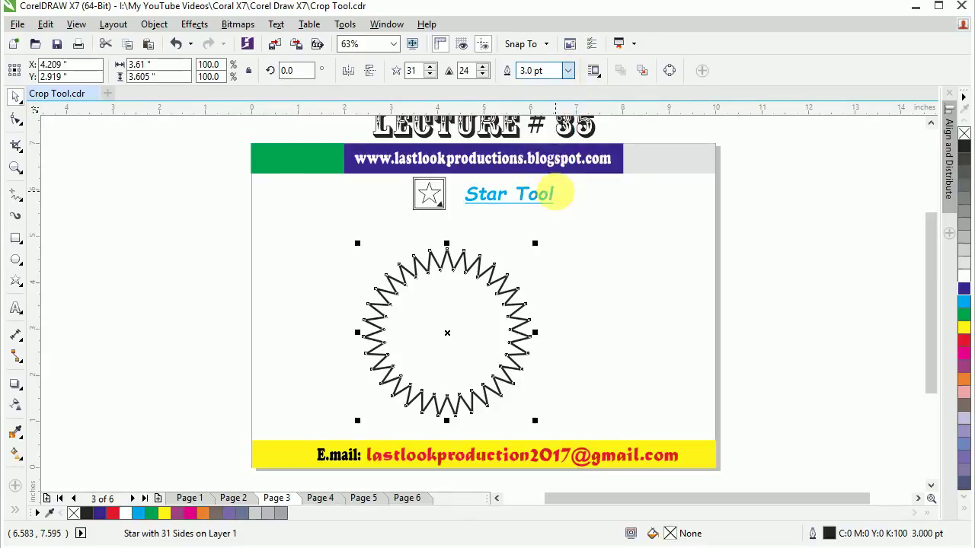
click(569, 71)
click(558, 175)
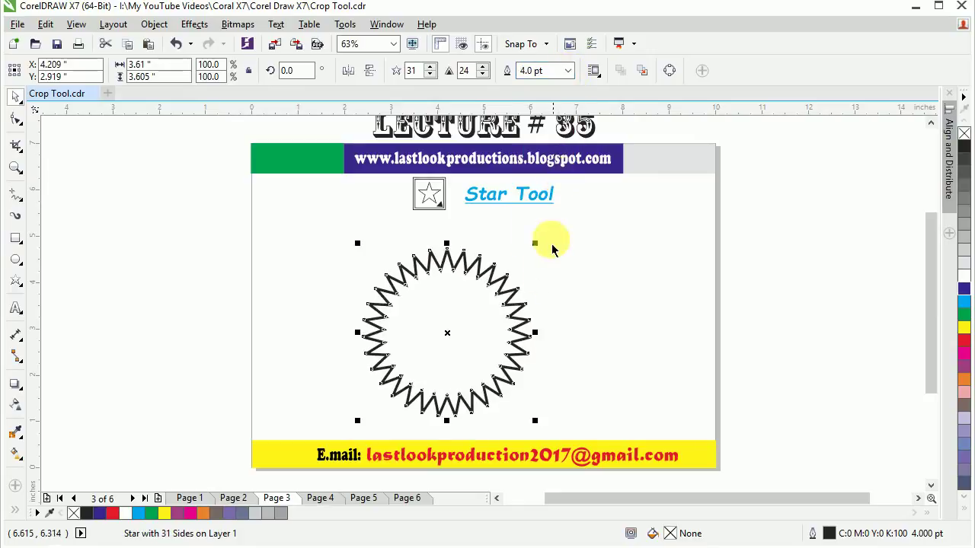
click(326, 287)
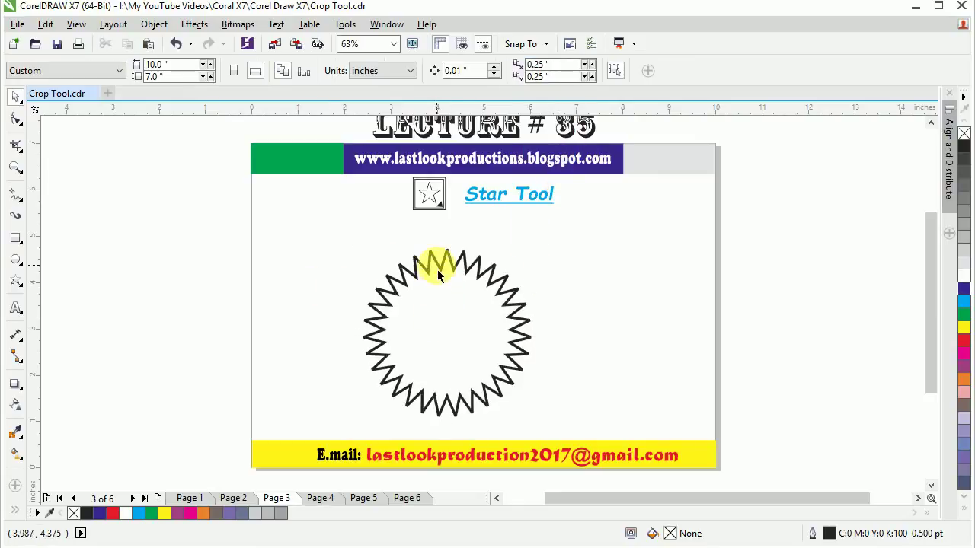
- Fill the star with yellow and colour its outline red after trying cyan
click(437, 269)
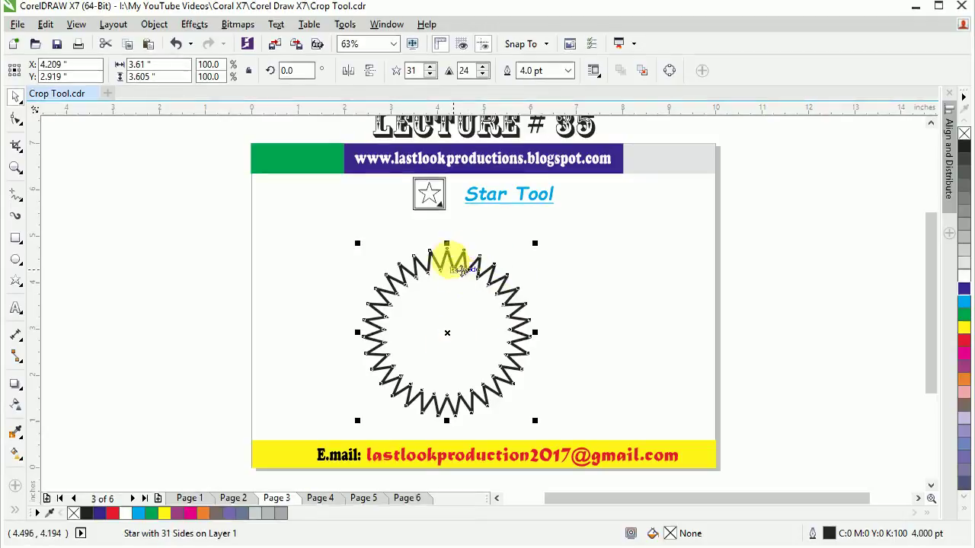
click(963, 327)
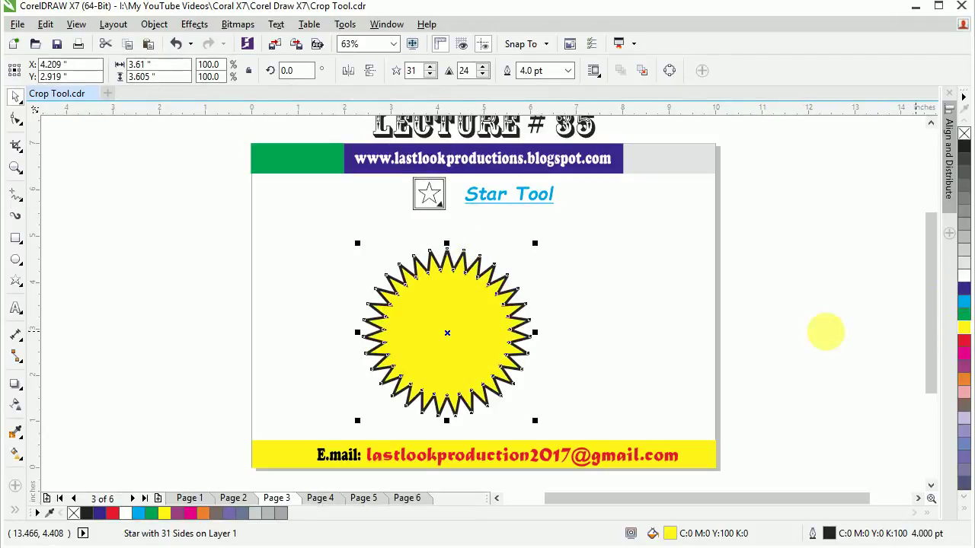
right_click(964, 307)
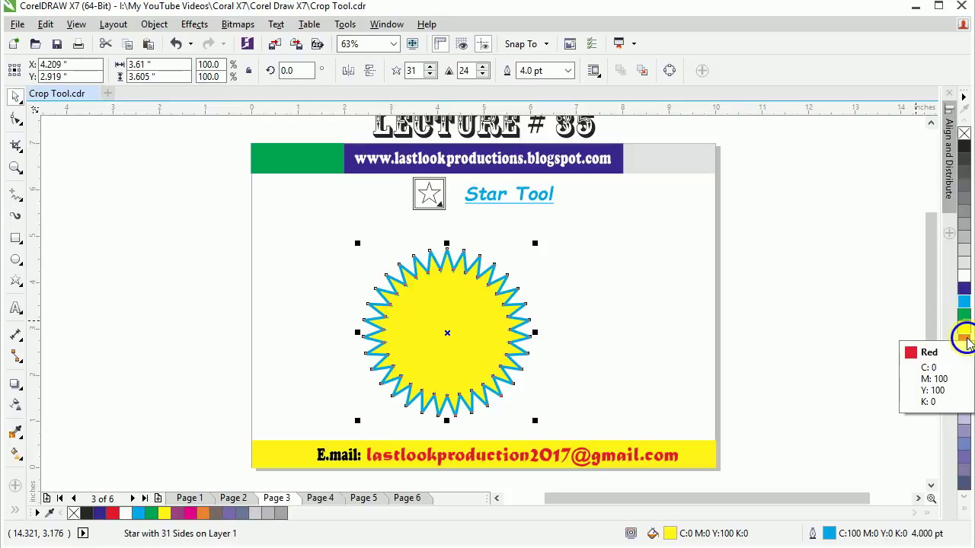
right_click(964, 340)
click(195, 302)
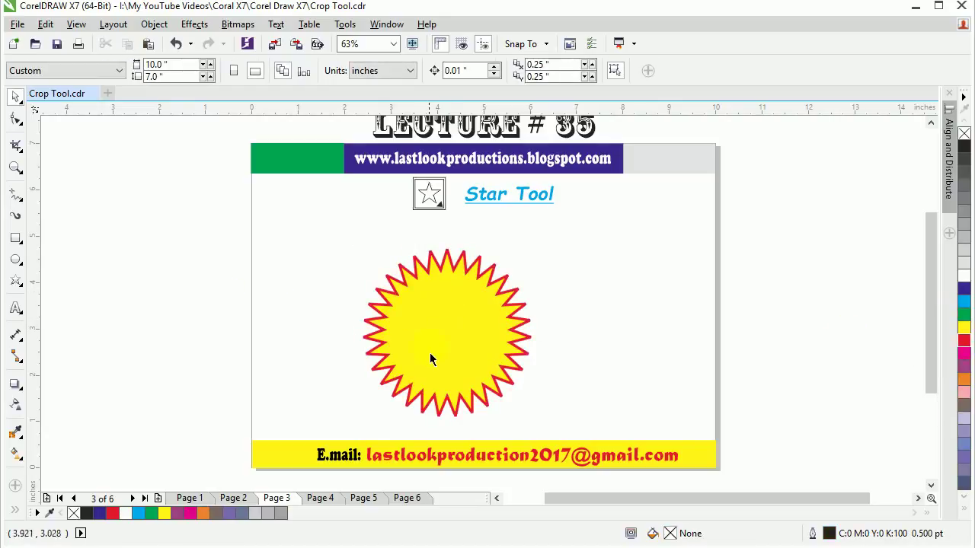
- Delete the yellow star with the red outline from the page
drag(315, 235, 583, 439)
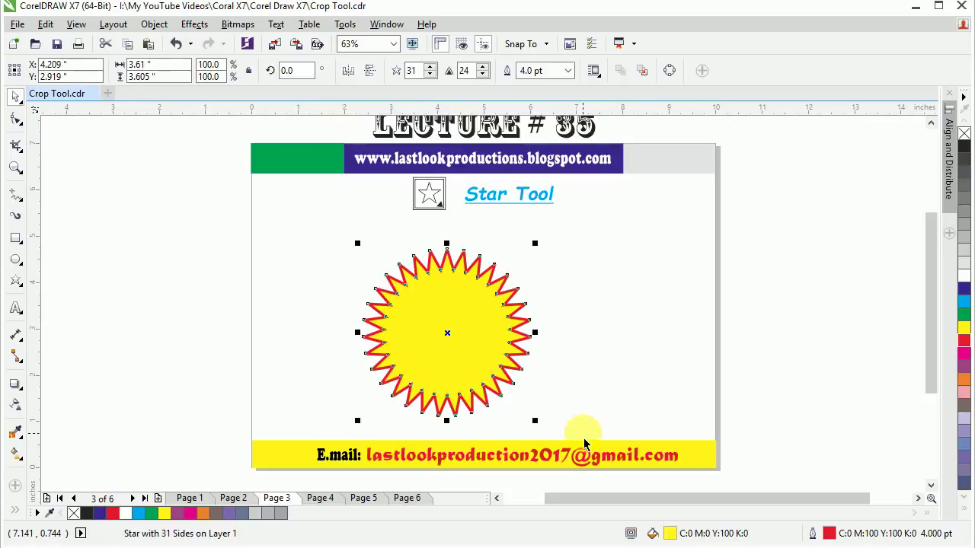
key(Delete)
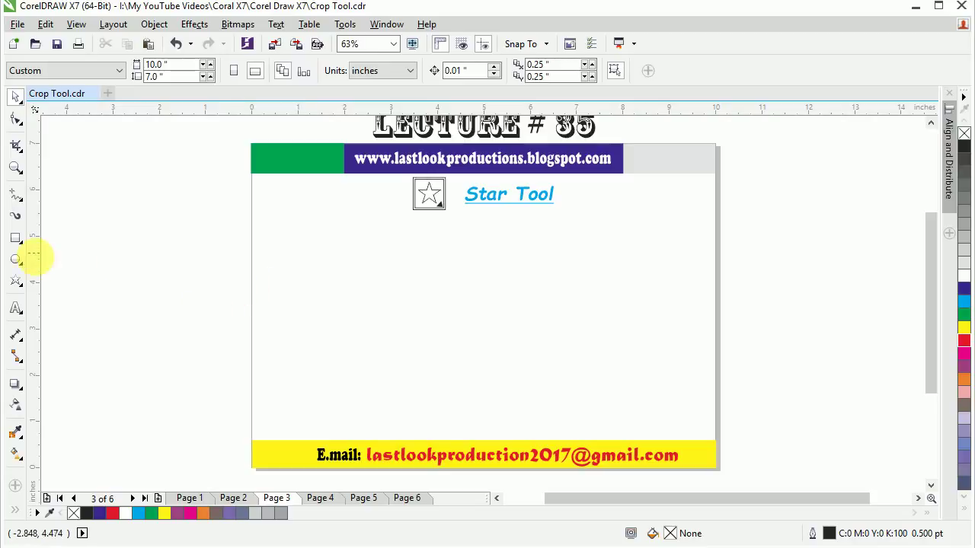
- Add the letter "A" as artistic text, enlarge it to about 326 pt and place it near the page centre
click(16, 307)
click(379, 277)
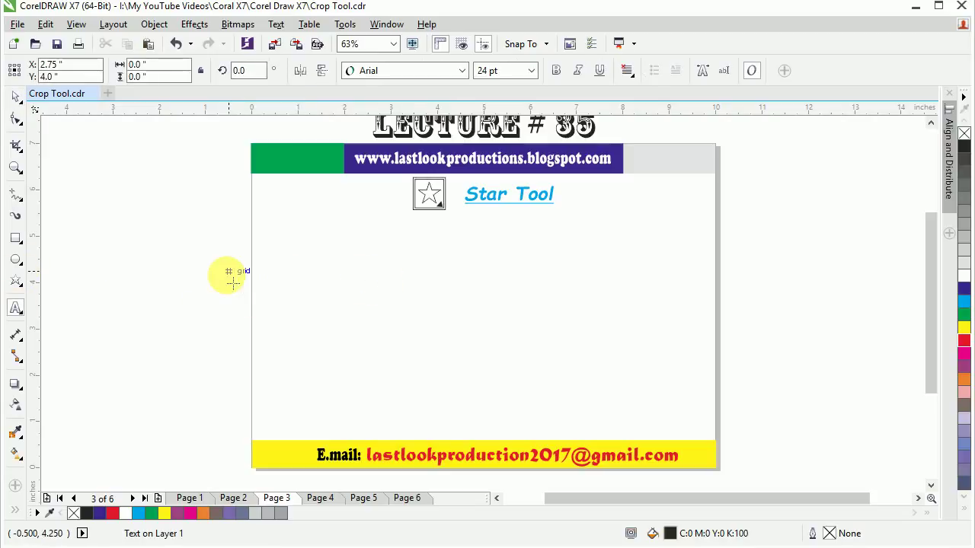
text(L)
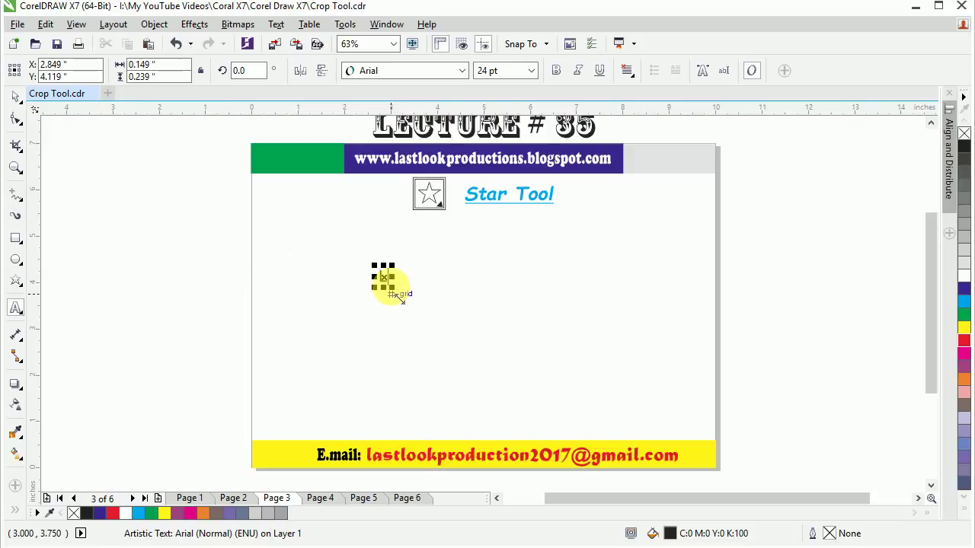
text(A)
click(14, 99)
drag(394, 288, 496, 352)
drag(386, 276, 404, 327)
- Change the letter's font to Blazed and recentre it on the page at about X 4.84 and Y 3.22 inches
double_click(510, 327)
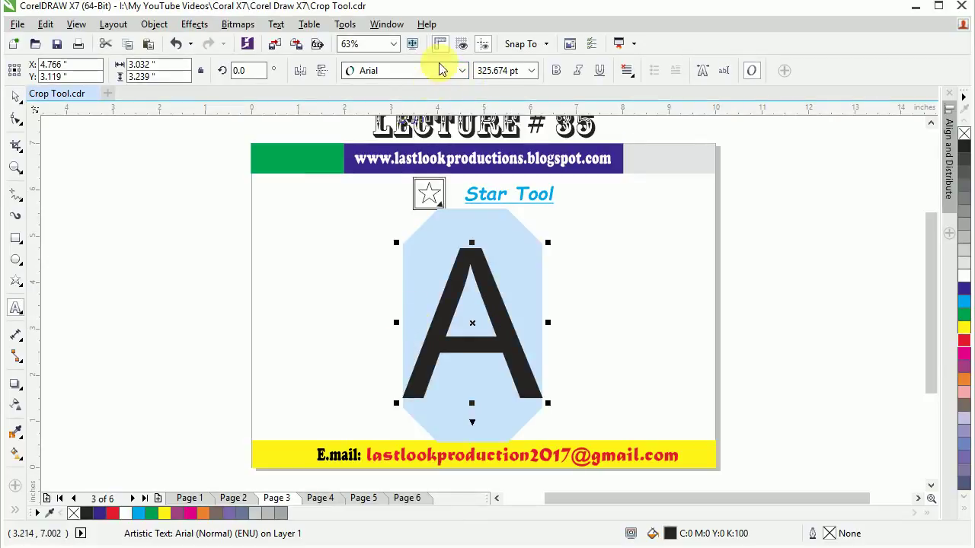
click(439, 74)
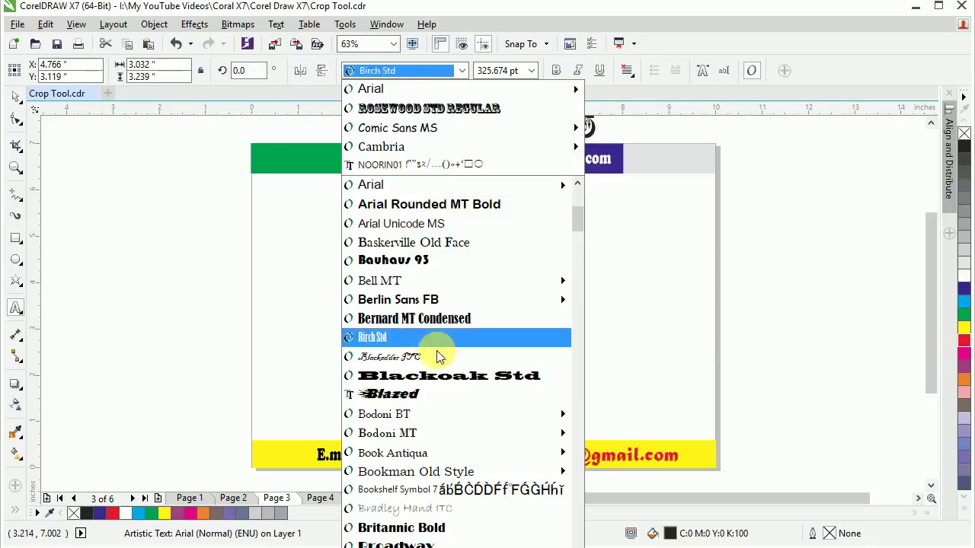
click(435, 392)
click(15, 95)
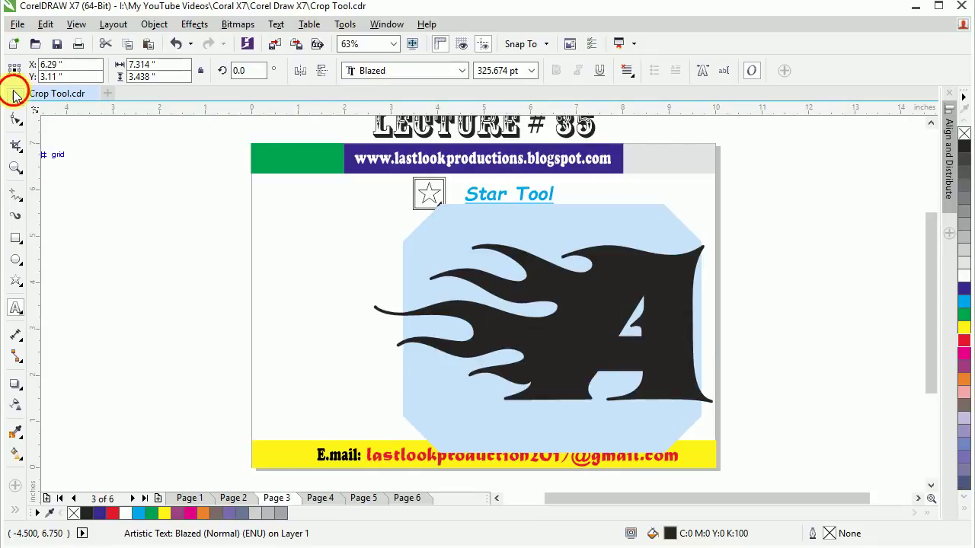
drag(540, 315, 476, 309)
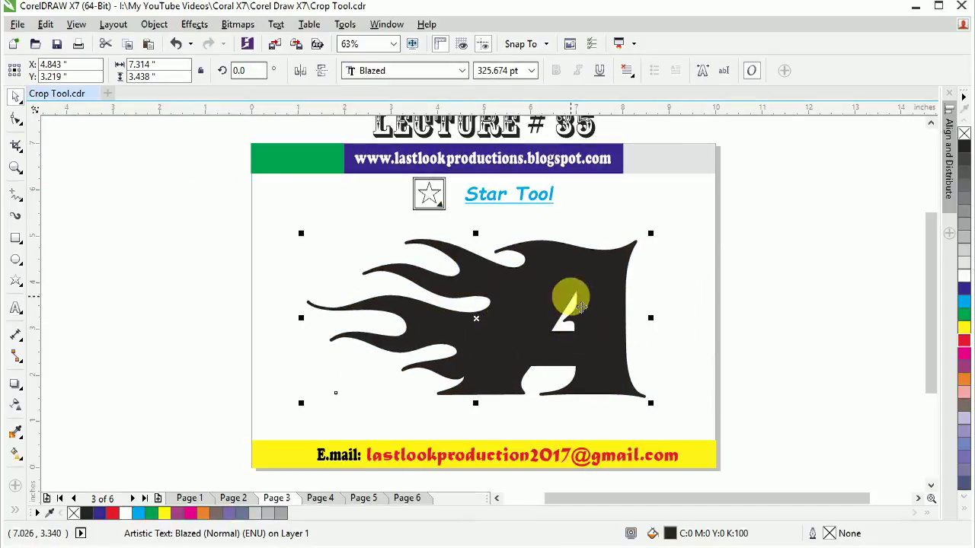
- Remove the letter's fill and give it a black outline
click(963, 133)
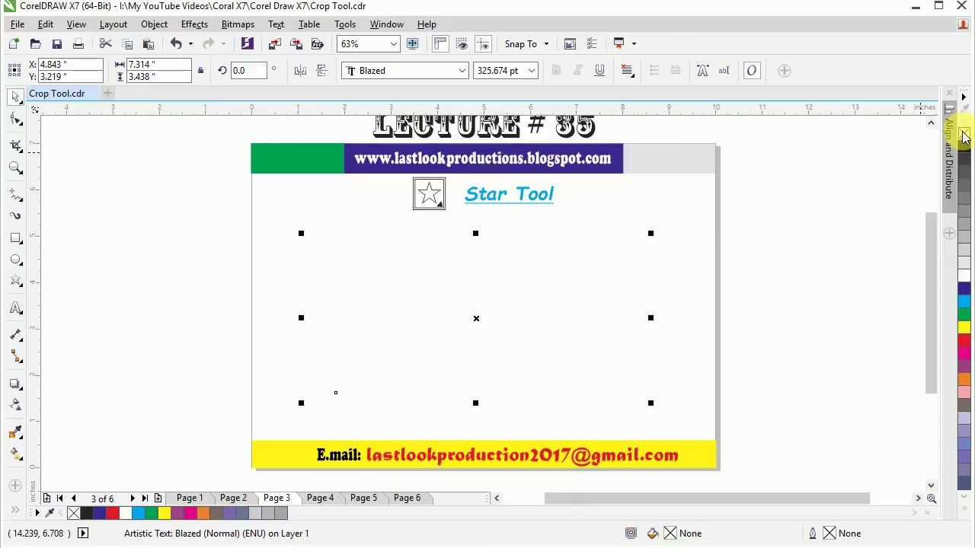
right_click(964, 146)
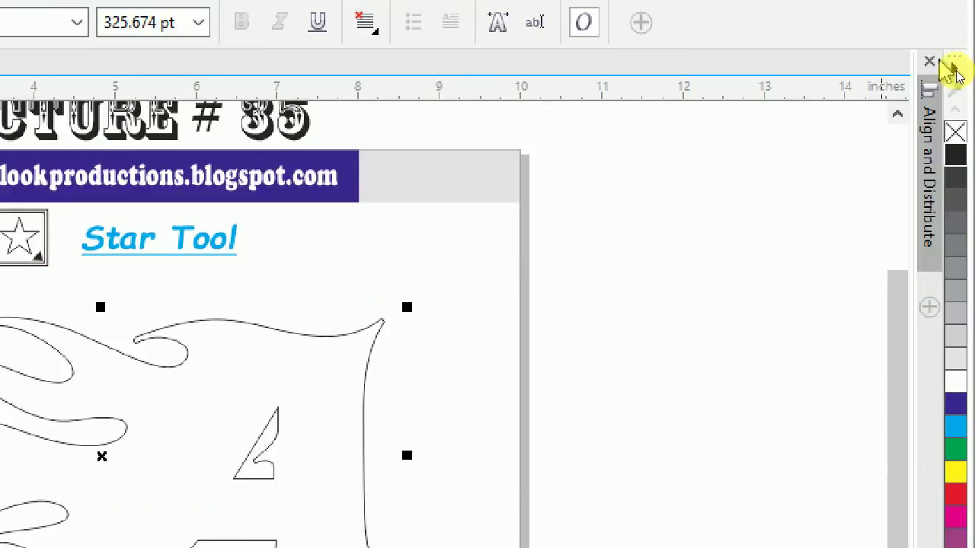
- Remove the letter's outline and reapply a black one
right_click(956, 134)
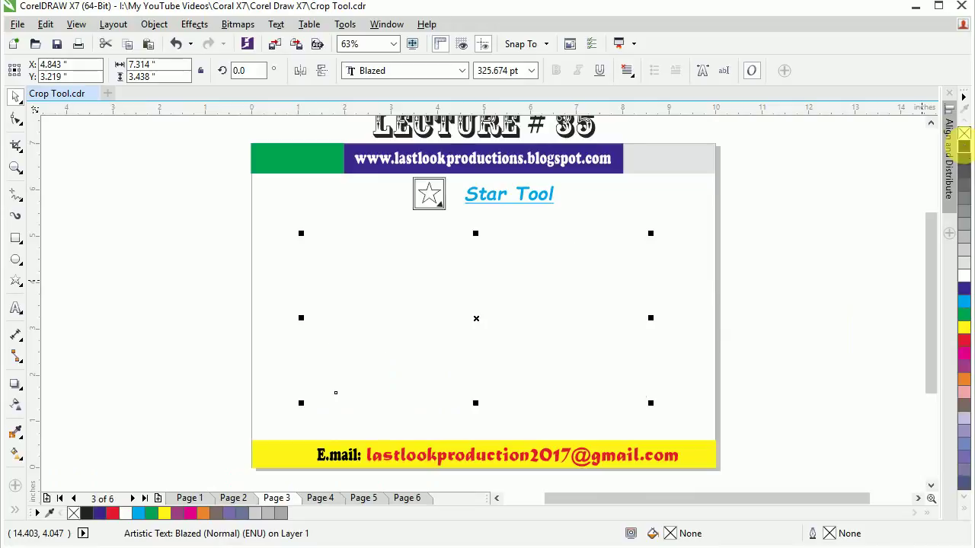
right_click(955, 156)
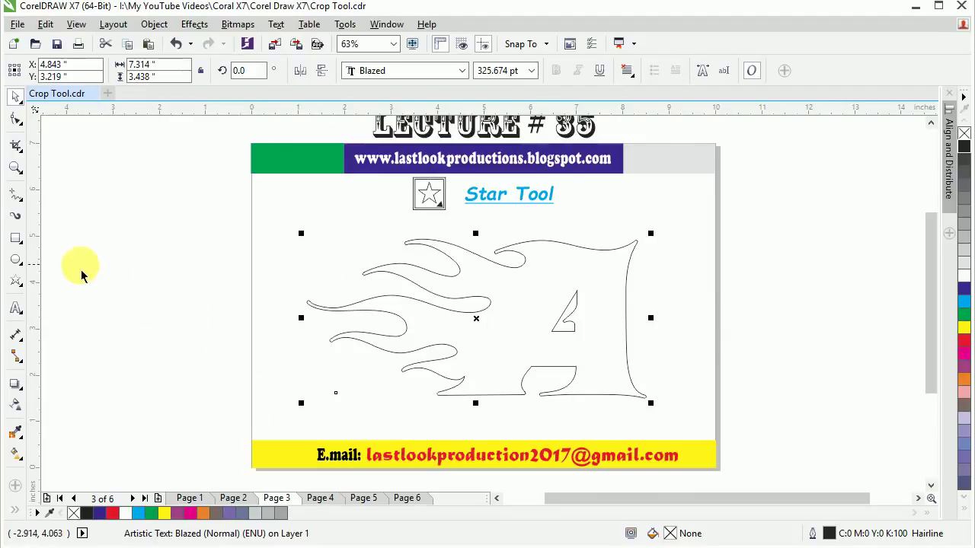
- Draw a five-pointed star about 0.95 by 0.91 inches beyond the page edge, with a red fill and no outline
click(16, 281)
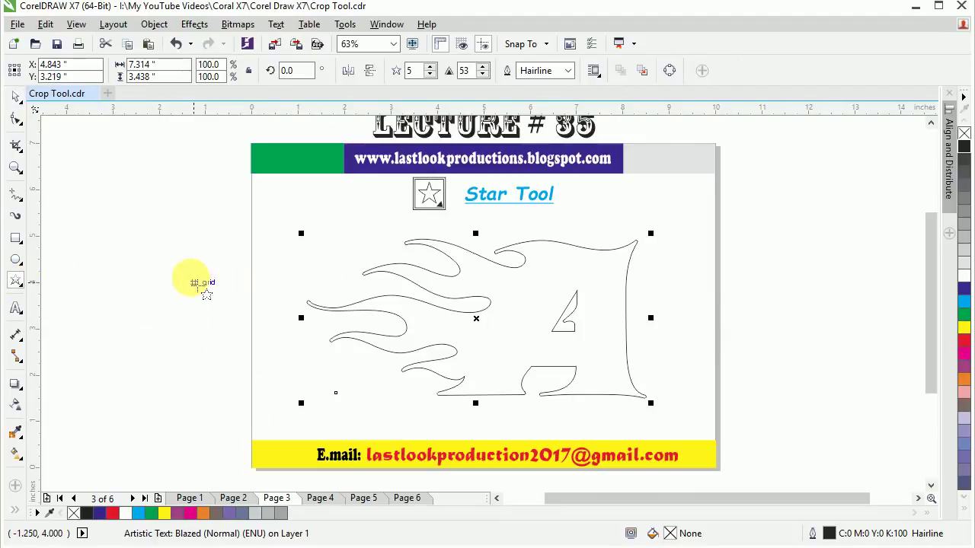
drag(194, 282, 217, 306)
click(15, 97)
drag(206, 296, 749, 294)
click(964, 342)
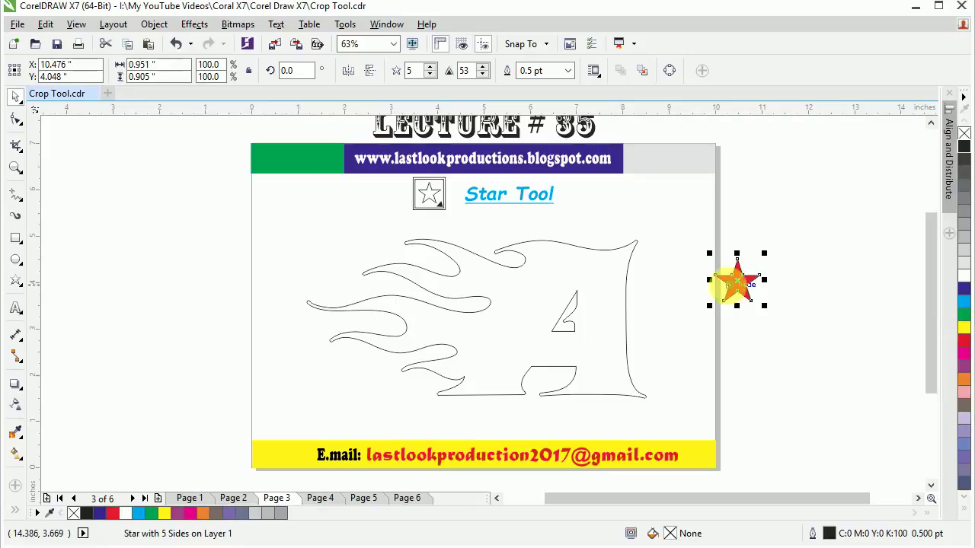
right_click(966, 134)
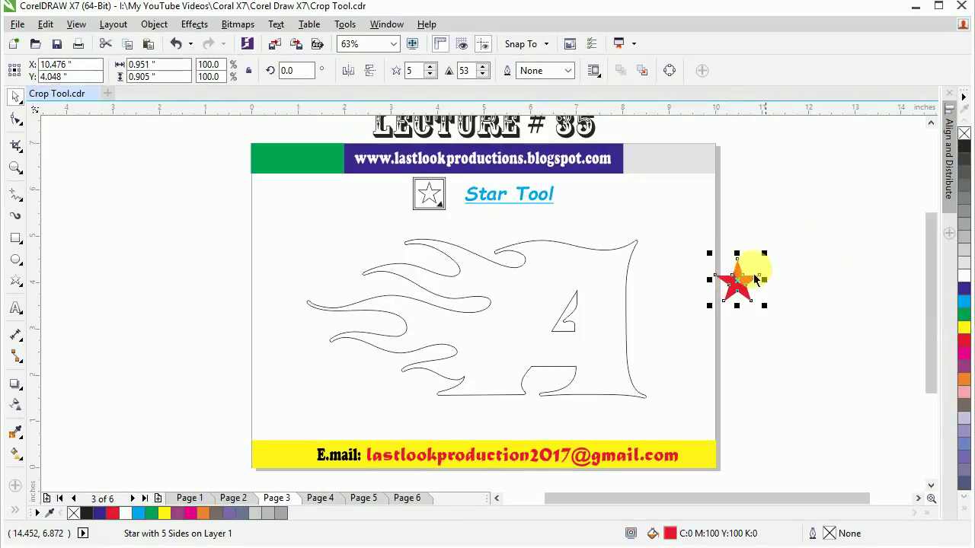
- Scatter the red star as eleven copies over the outlined letter and shift the one beside the upper flames slightly lower
drag(747, 296, 565, 261)
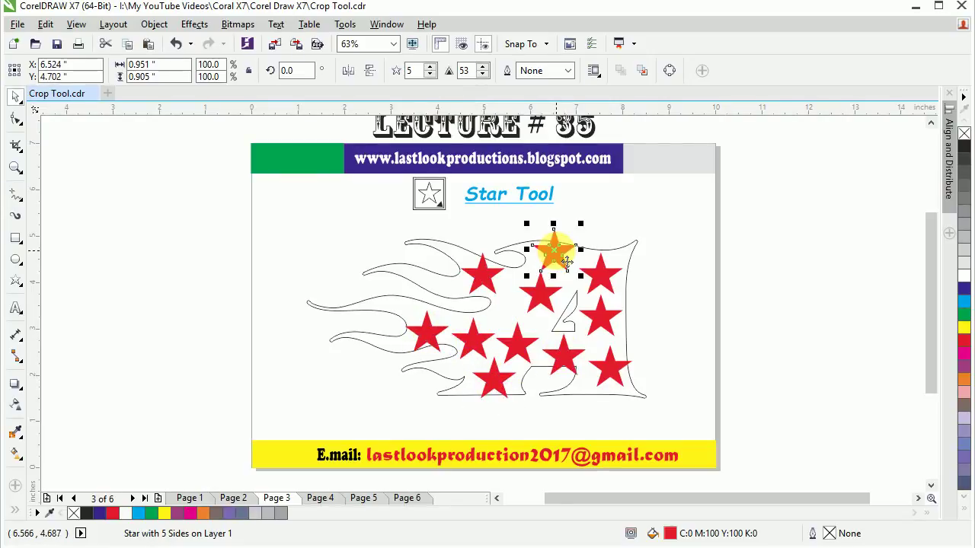
click(696, 287)
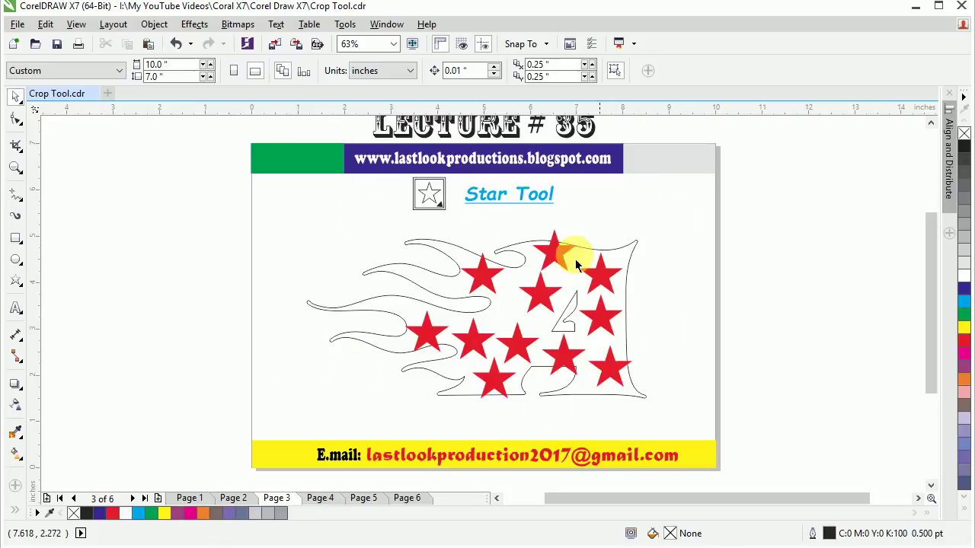
click(483, 274)
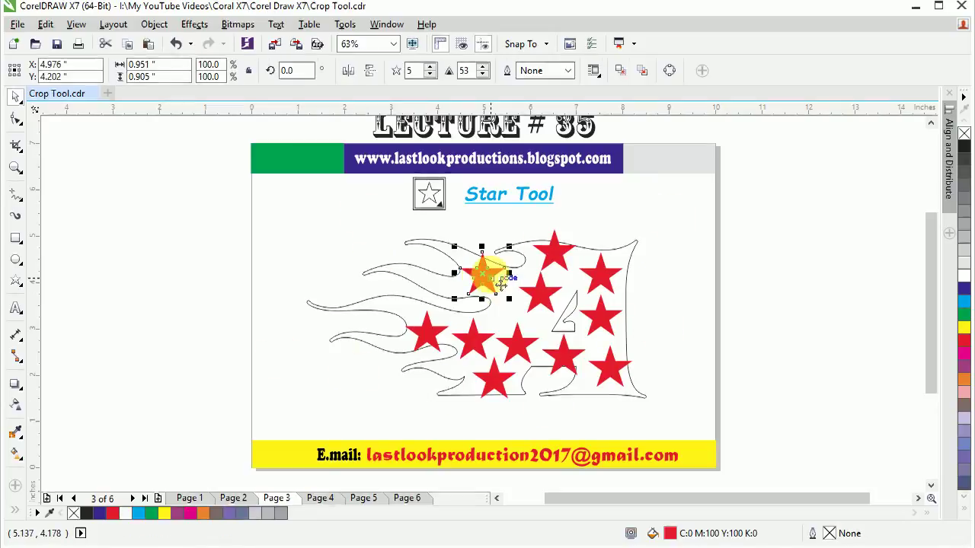
drag(482, 274, 483, 283)
click(665, 301)
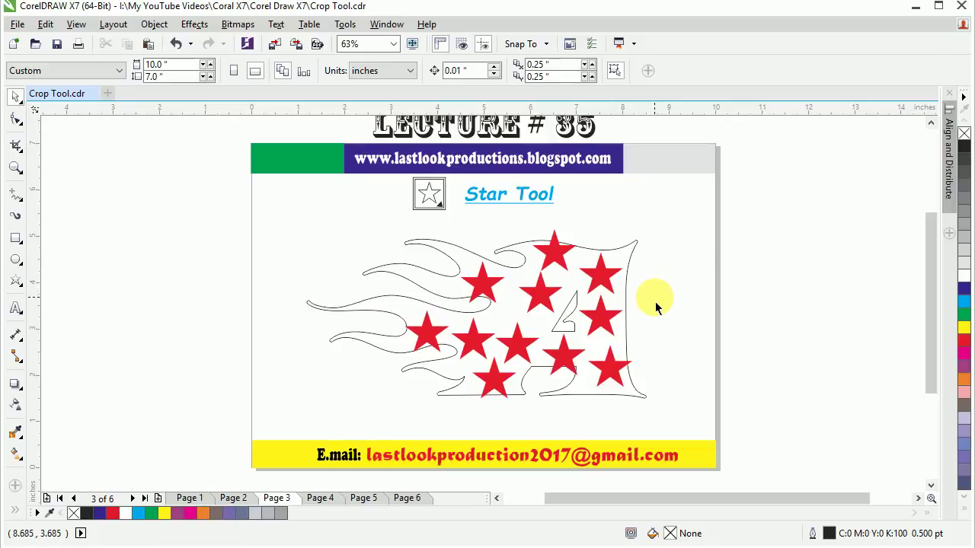
- Delete the outlined letter together with all the red stars
drag(694, 229, 264, 430)
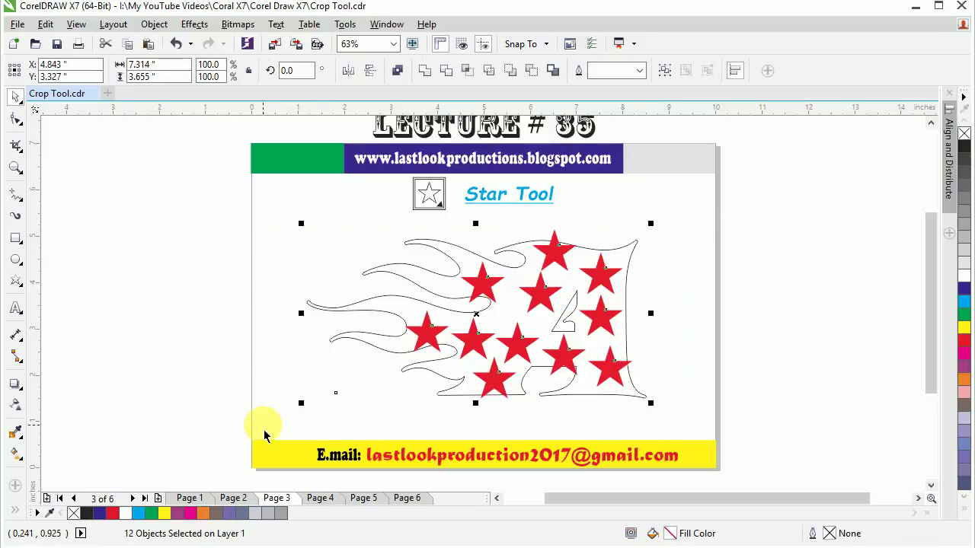
key(Delete)
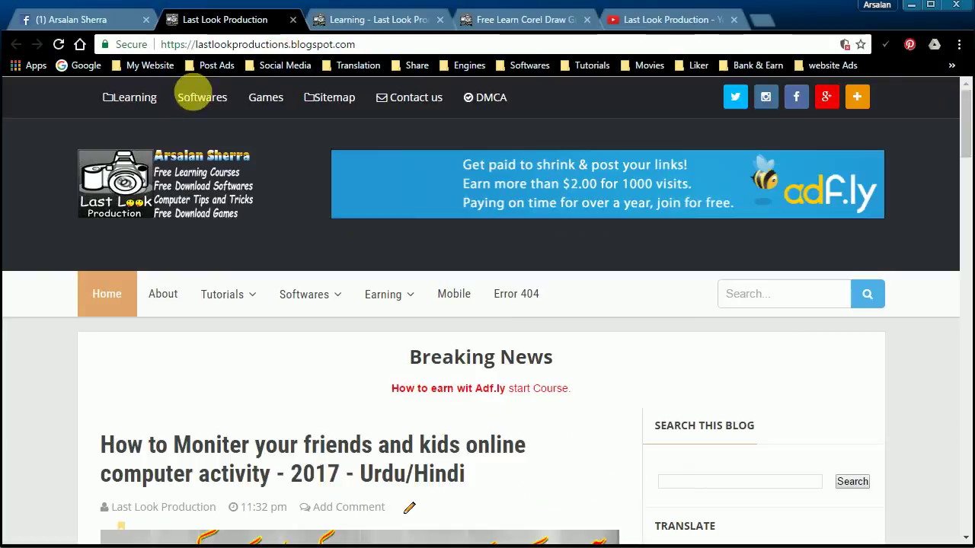
- Switch to the Last Look Production website in the browser and look over its tutorial categories and Learning page
mouse_move(232, 289)
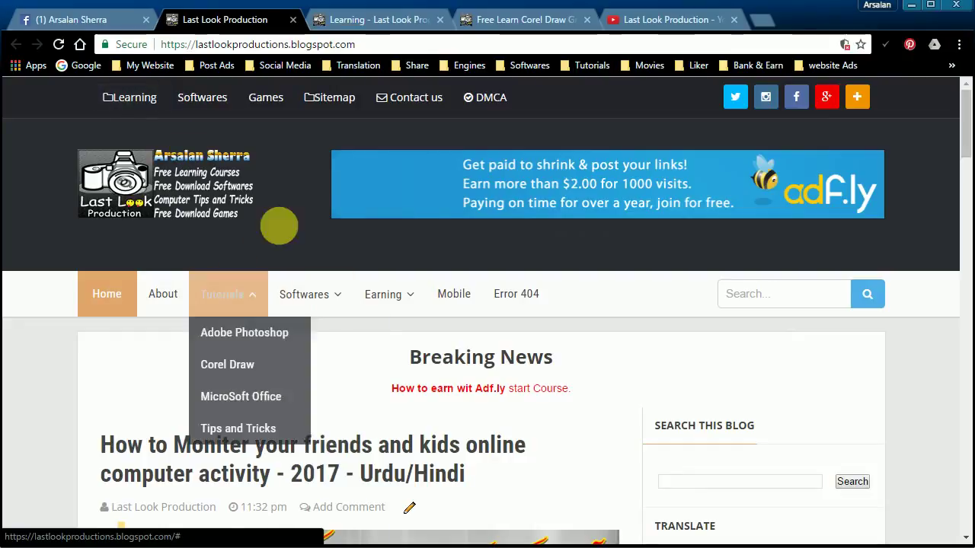
click(373, 17)
scroll(80, 278, down, 6)
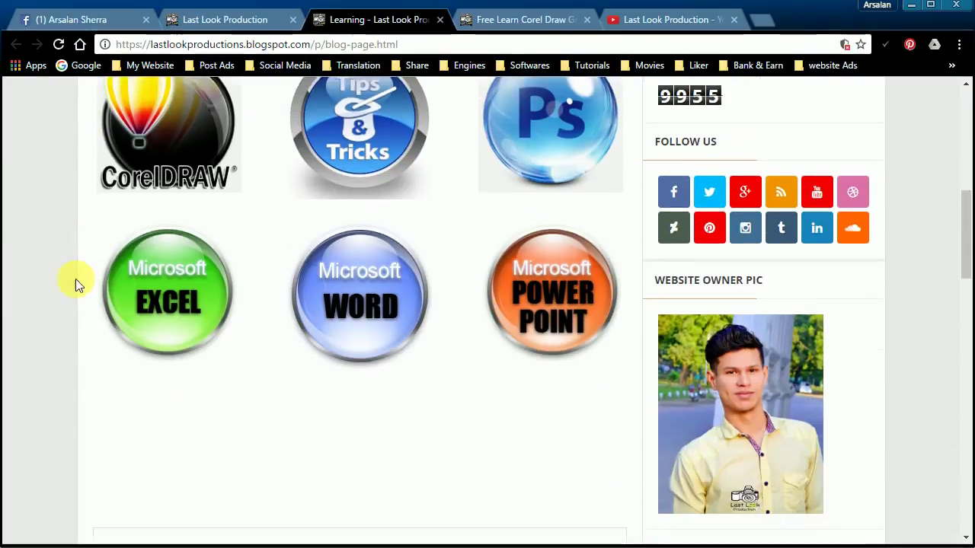
scroll(113, 232, up, 2)
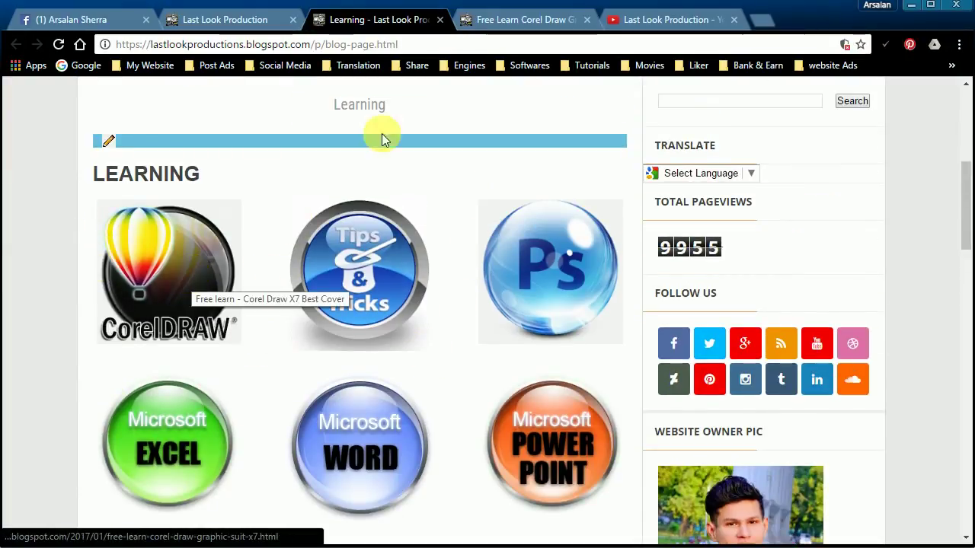
- Examine the CorelDRAW X7 course page, including its introductory video, lecture list and the footer's Follow by Email form
click(516, 21)
scroll(124, 289, down, 8)
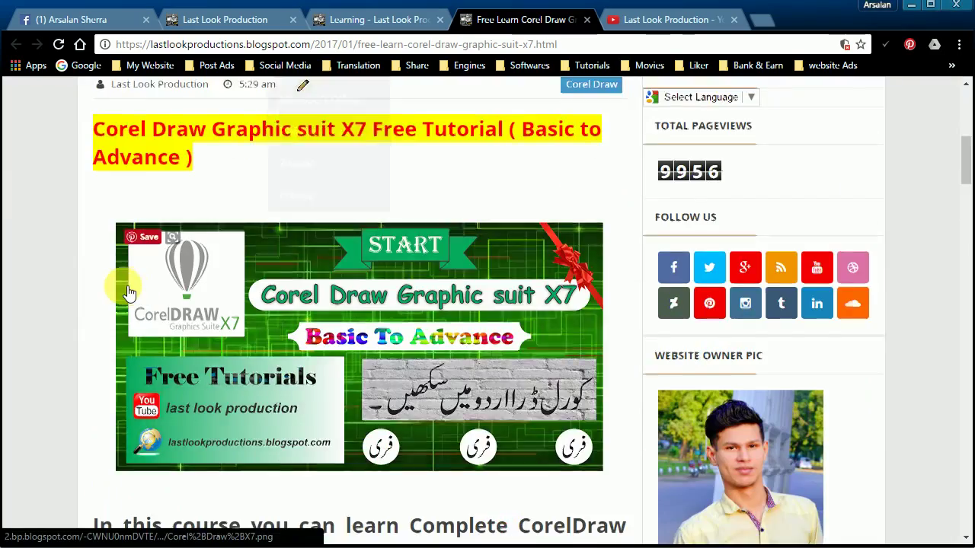
scroll(114, 297, down, 13)
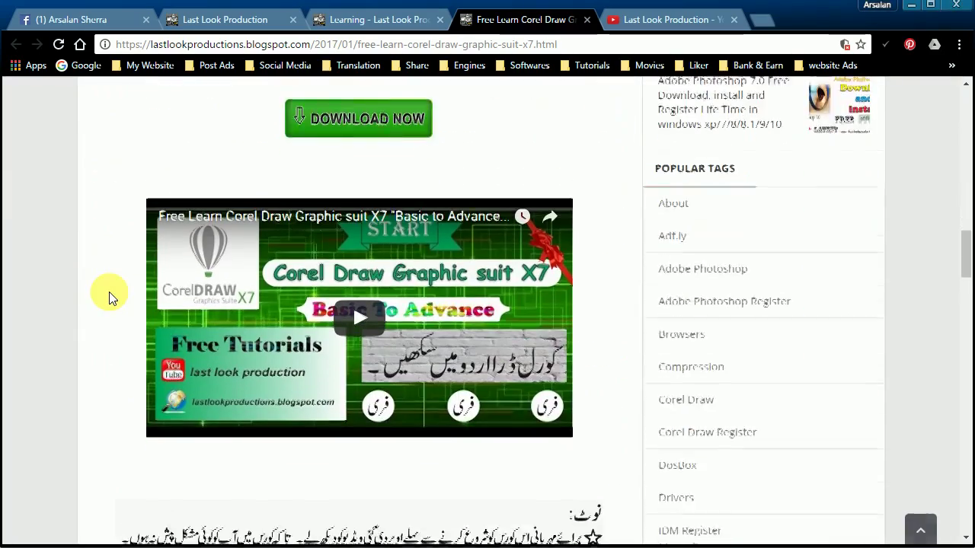
scroll(282, 221, up, 1)
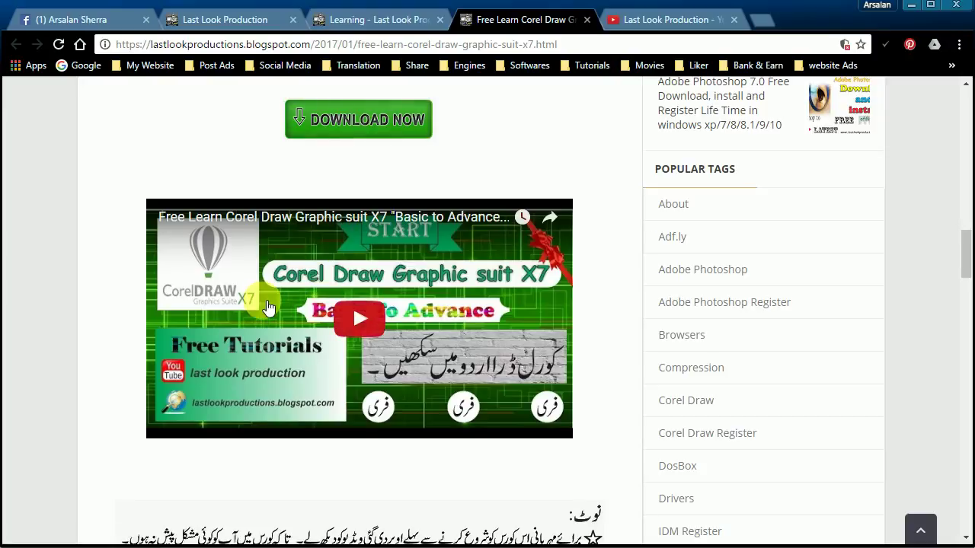
scroll(259, 297, down, 5)
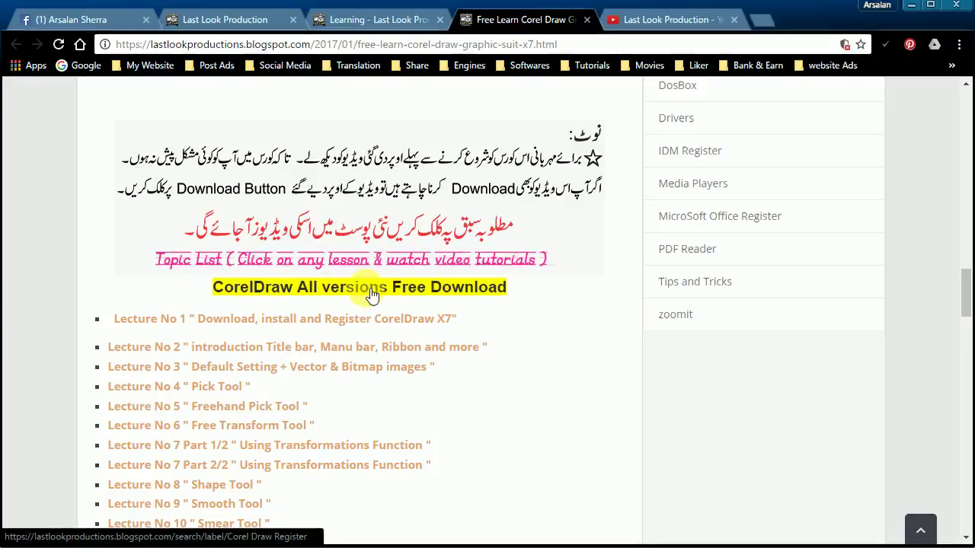
scroll(624, 297, down, 1)
scroll(685, 293, down, 15)
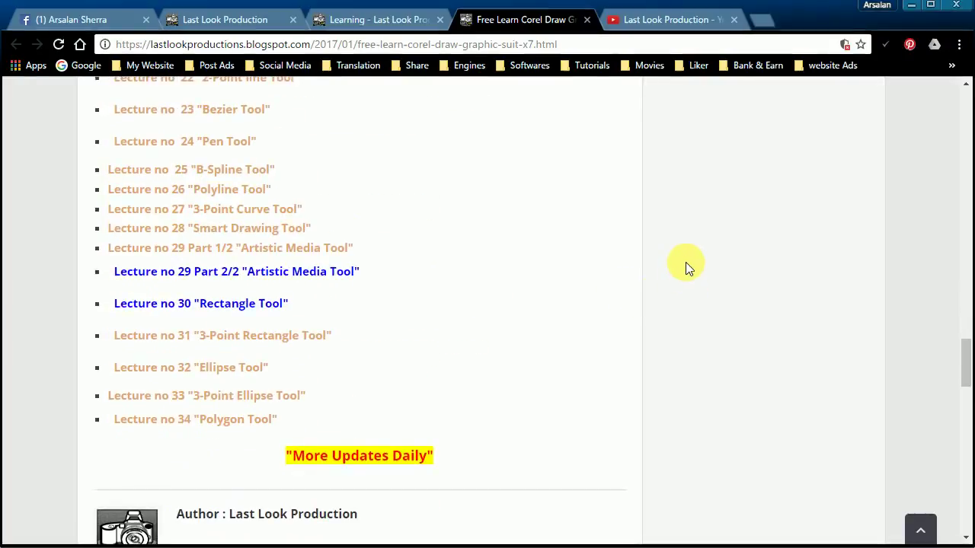
scroll(685, 262, down, 5)
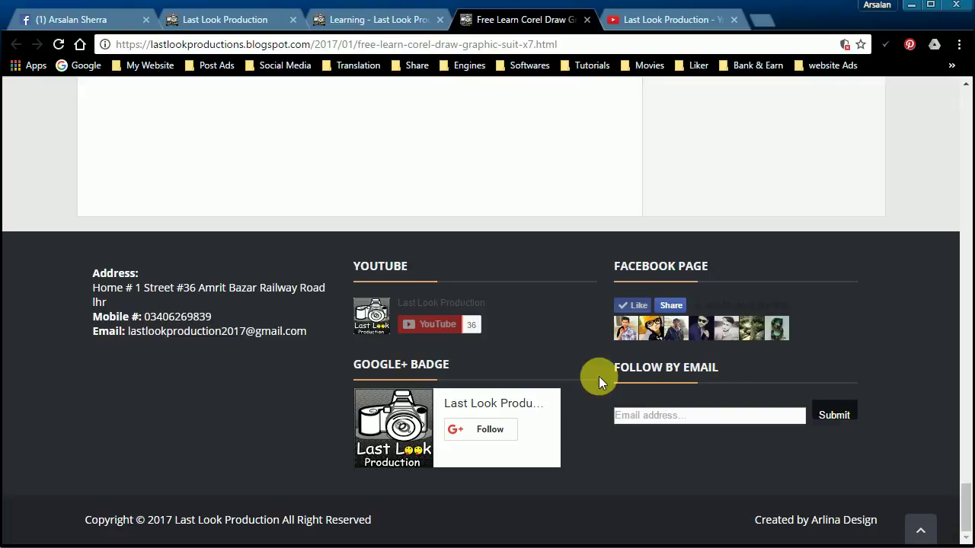
click(646, 421)
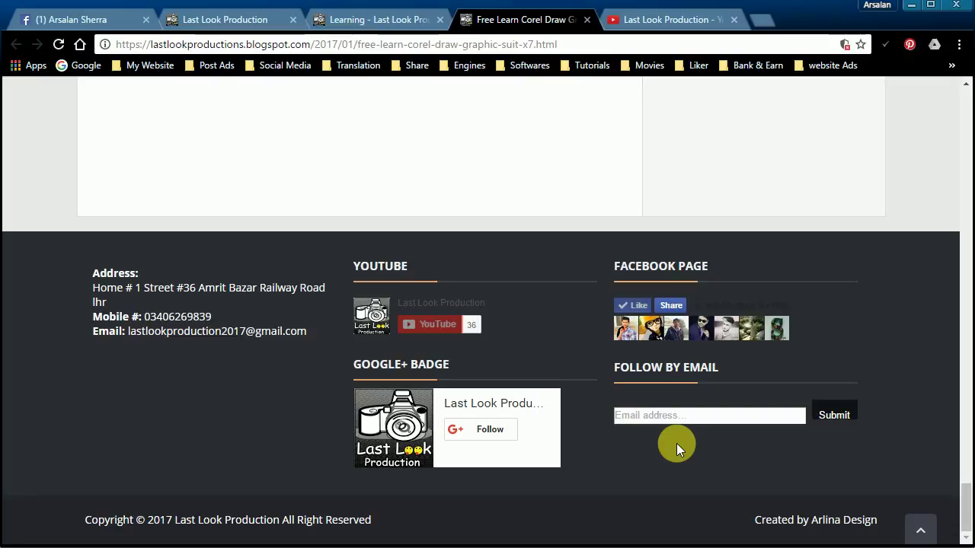
click(919, 530)
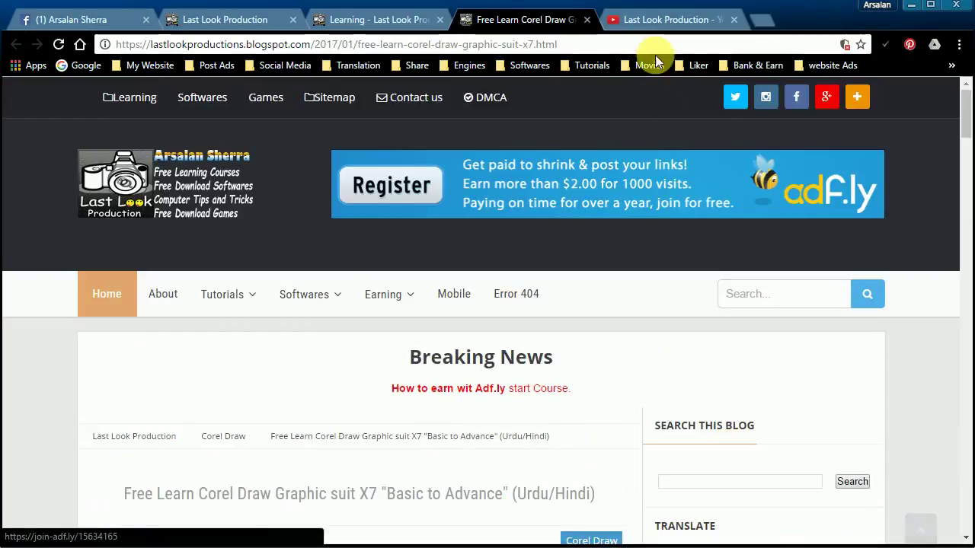
- Examine the Last Look Production YouTube channel's header, Subscribe option, playlists and uploads
click(651, 22)
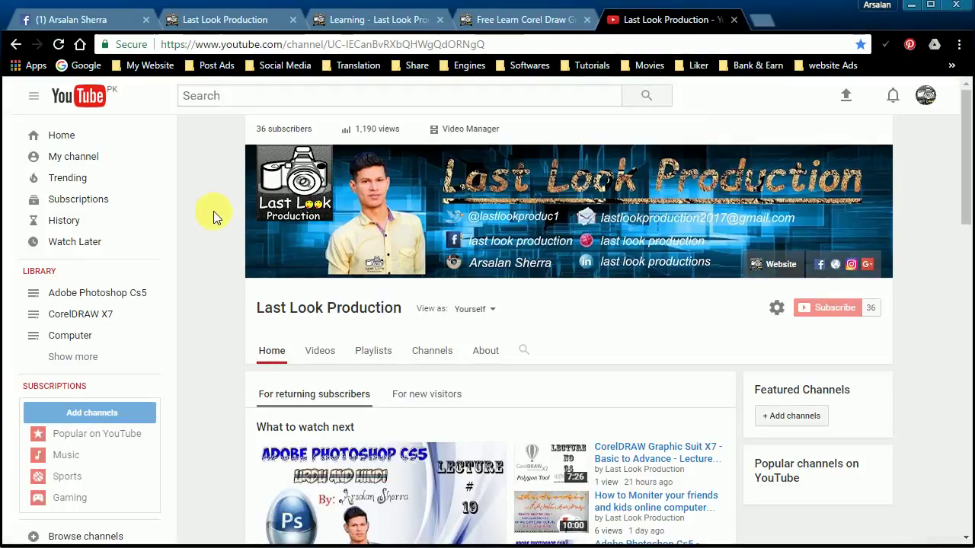
mouse_move(244, 116)
mouse_down()
mouse_move(544, 257)
mouse_move(892, 348)
mouse_move(896, 369)
mouse_up()
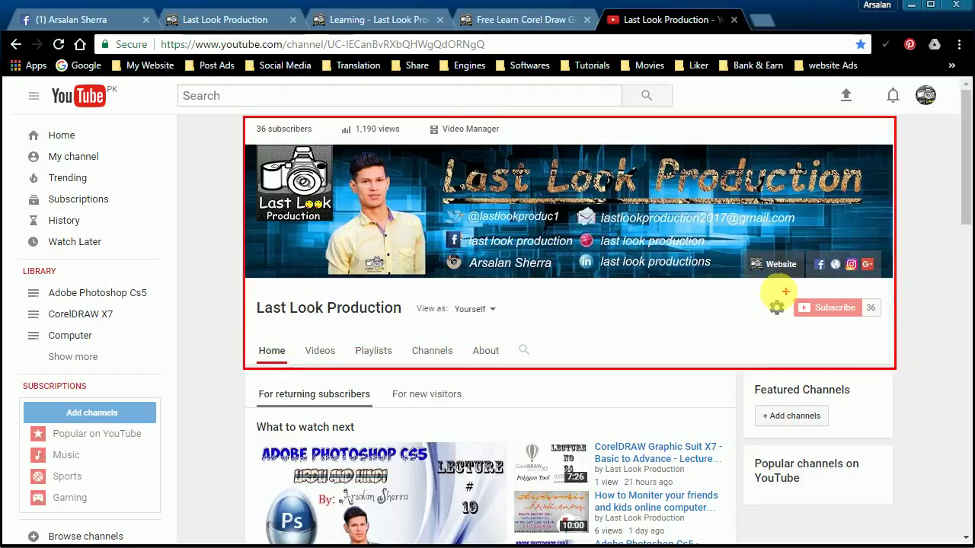
mouse_move(761, 290)
mouse_down()
mouse_move(863, 306)
mouse_move(889, 325)
mouse_up()
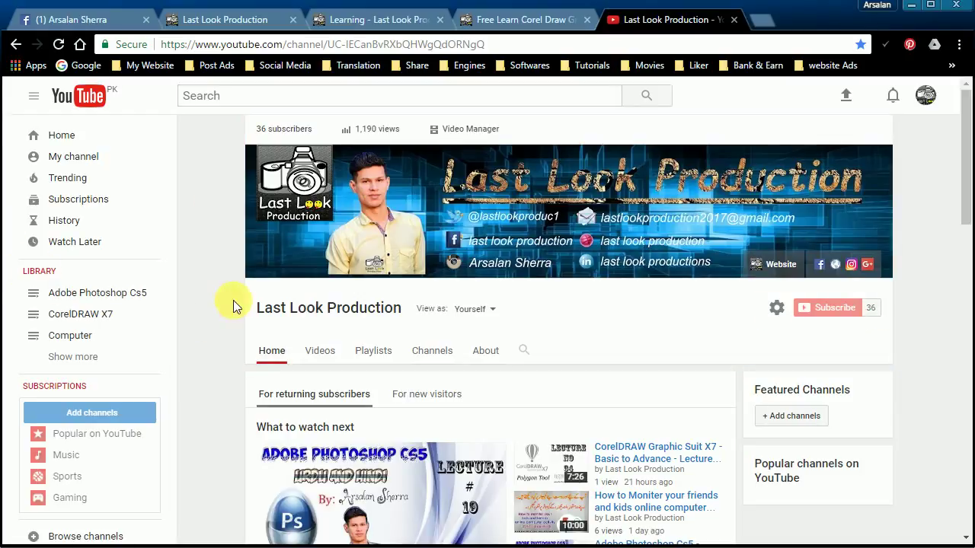
scroll(241, 332, down, 3)
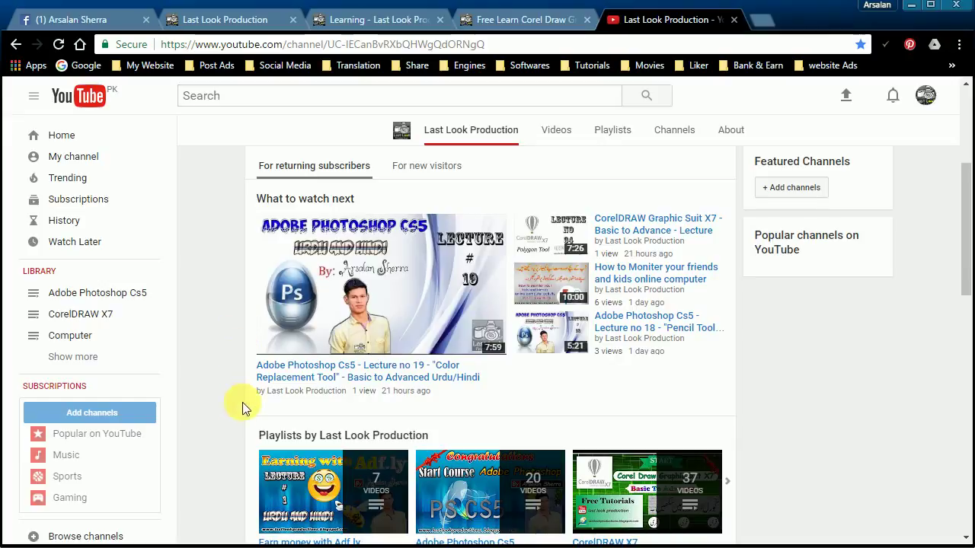
scroll(250, 370, down, 5)
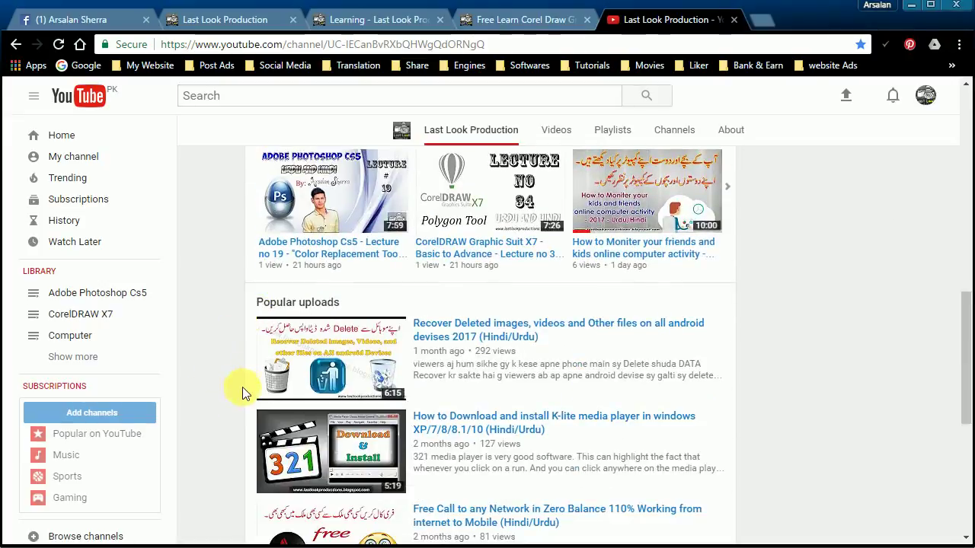
scroll(242, 392, up, 5)
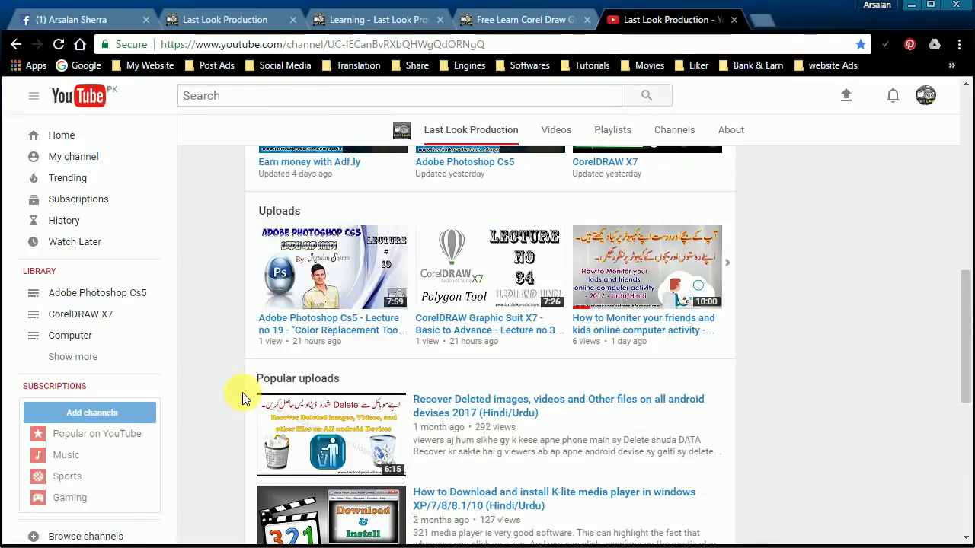
scroll(242, 392, up, 6)
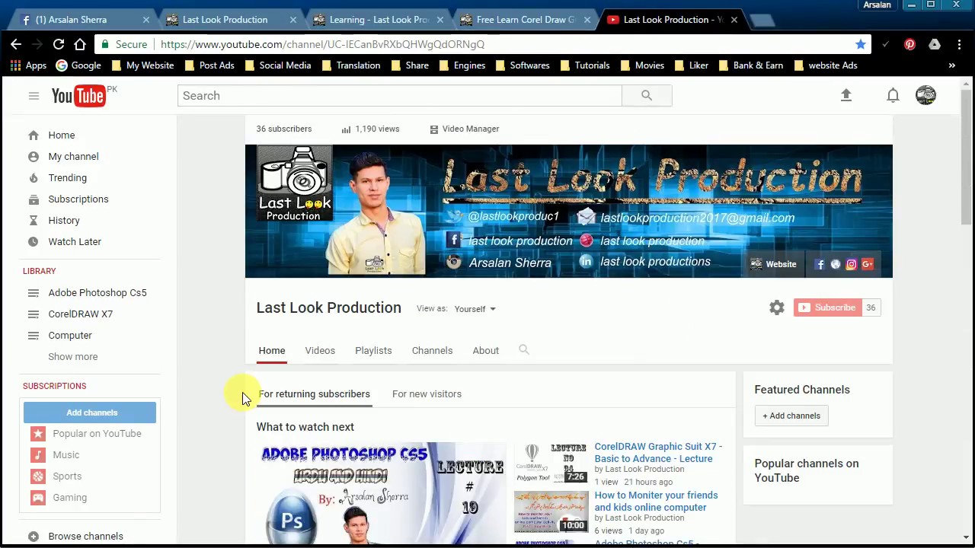
mouse_move(378, 271)
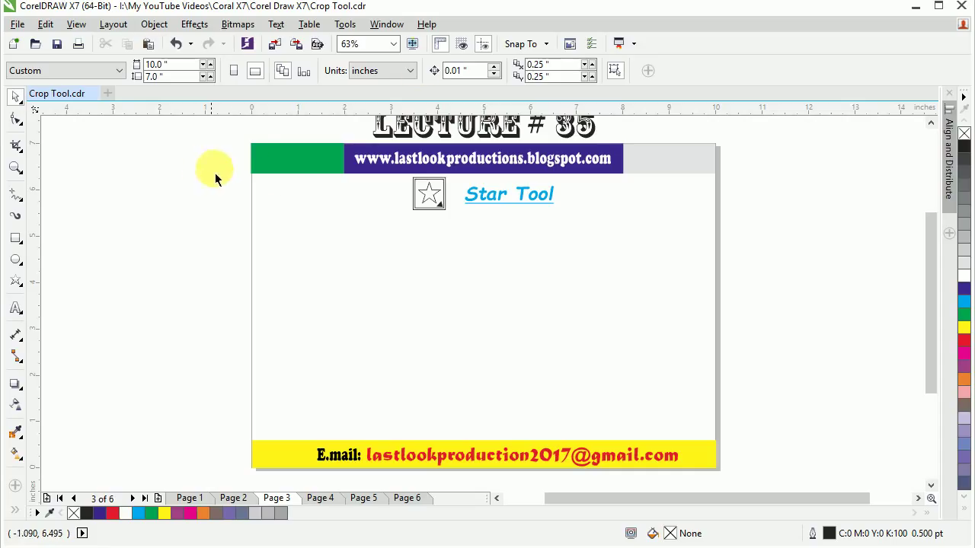
scroll(274, 202, up, 1)
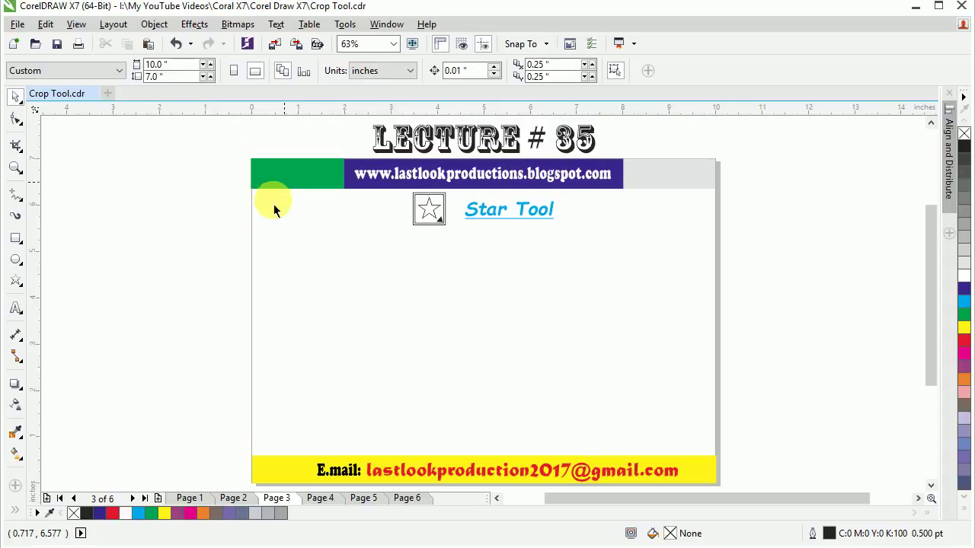